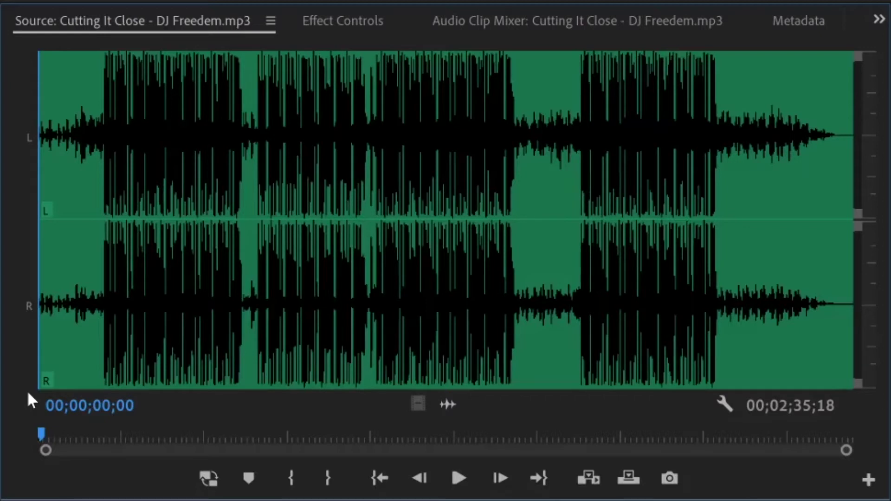
# Step: Mark a 00;00;06;14 song section from about 00;00;09;20 and drag it toward the sequence
pyautogui.press('space')
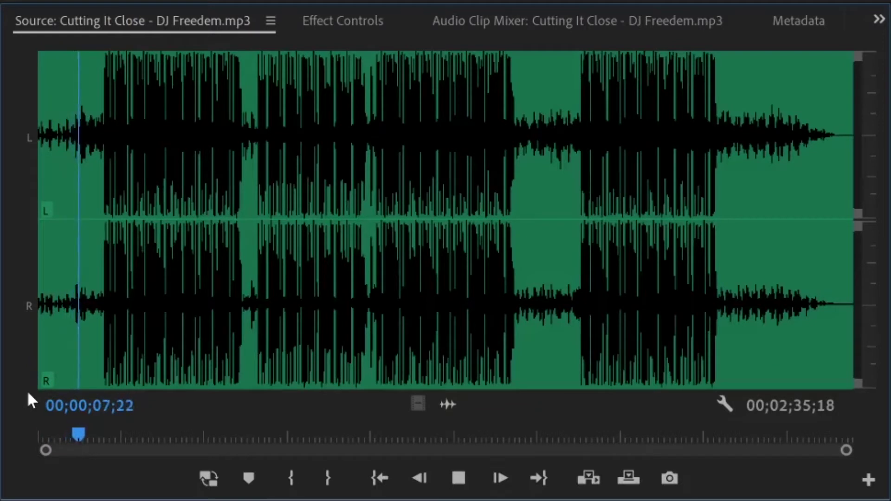
pyautogui.press('space')
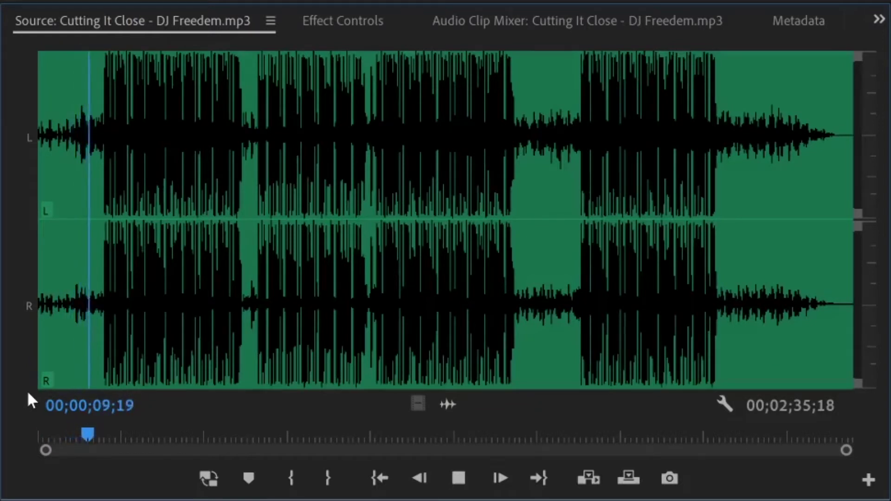
pyautogui.press('i')
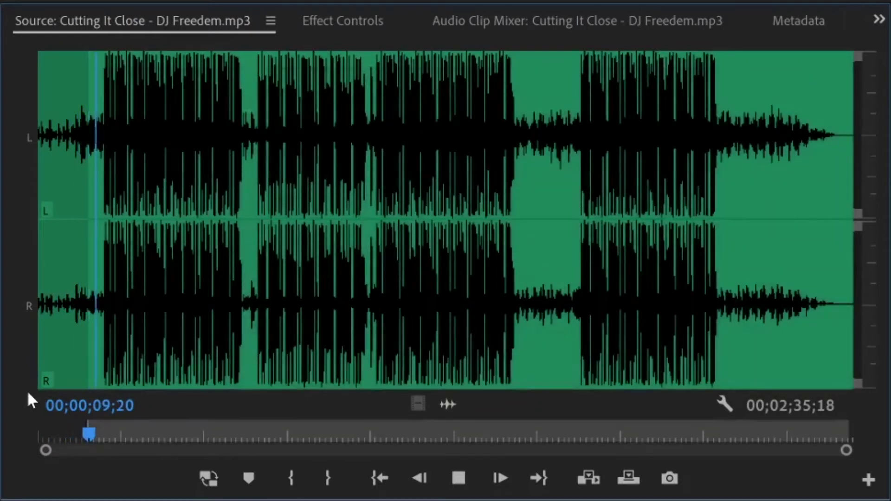
pyautogui.press('space')
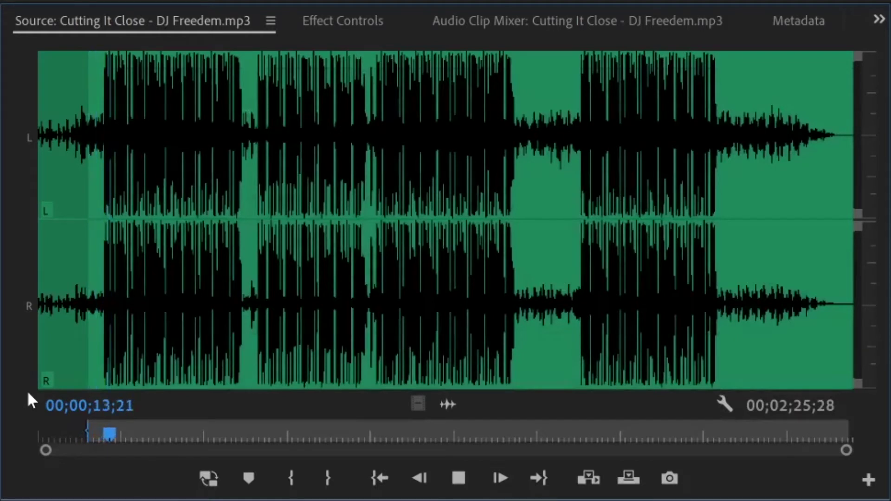
pyautogui.press('space')
pyautogui.press('o')
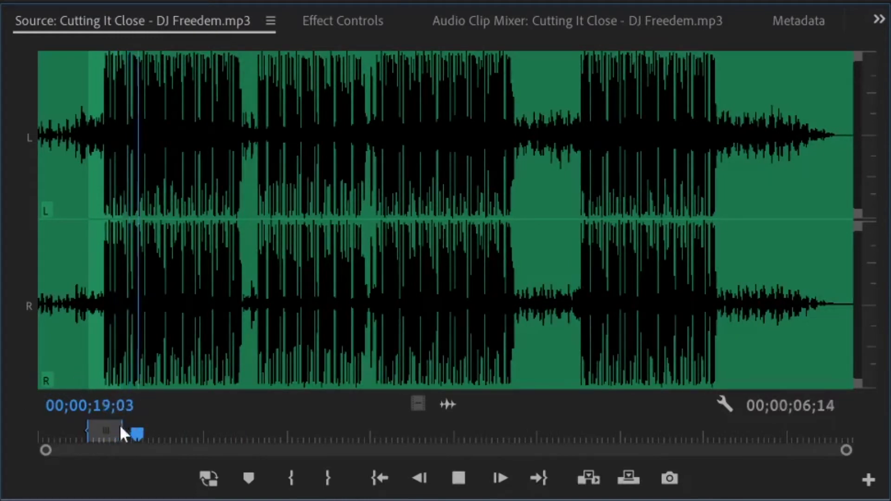
pyautogui.press('space')
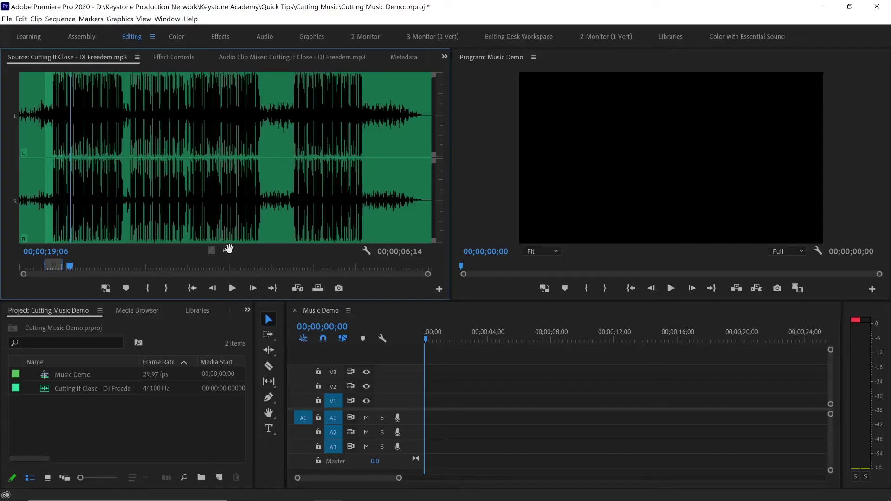
pyautogui.moveTo(448, 404); pyautogui.dragTo(831, 500)
# Step: Place the audio section at the start of A1 and lengthen its end by about 3 seconds
pyautogui.moveTo(426, 420); pyautogui.dragTo(427, 419)
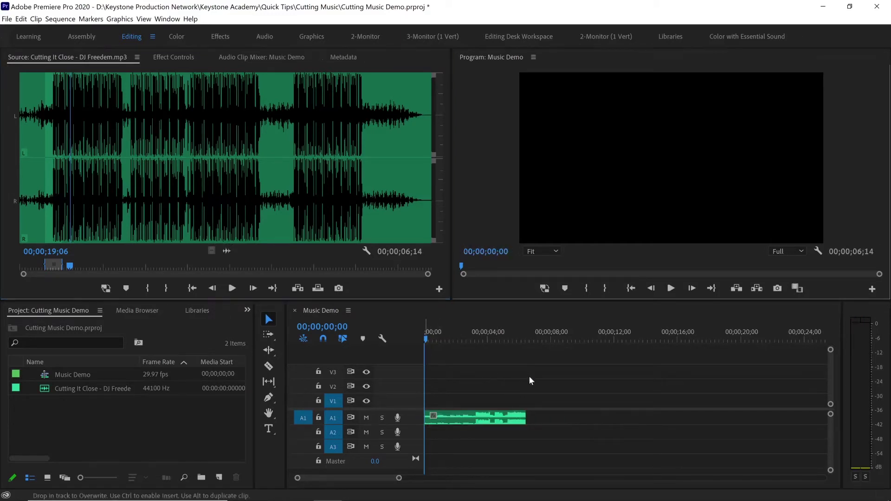
pyautogui.click(508, 339)
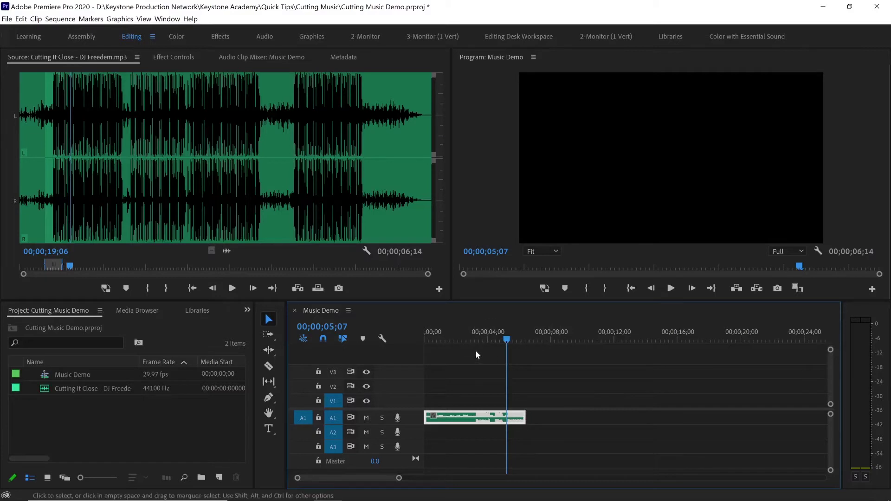
pyautogui.moveTo(541, 418); pyautogui.dragTo(638, 417)
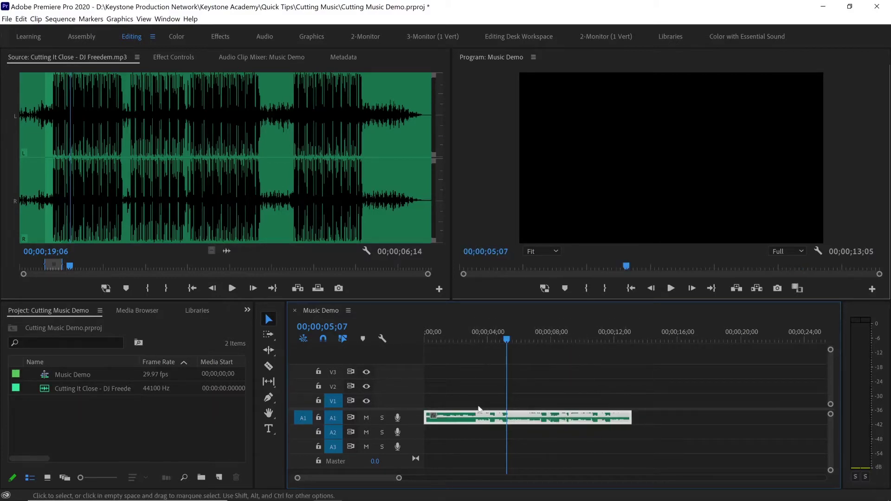
pyautogui.click(476, 342)
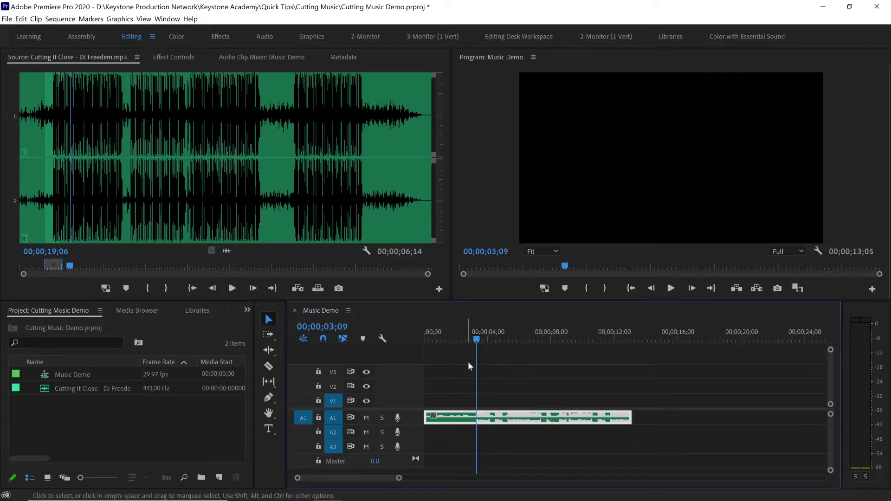
pyautogui.moveTo(463, 338); pyautogui.dragTo(457, 340)
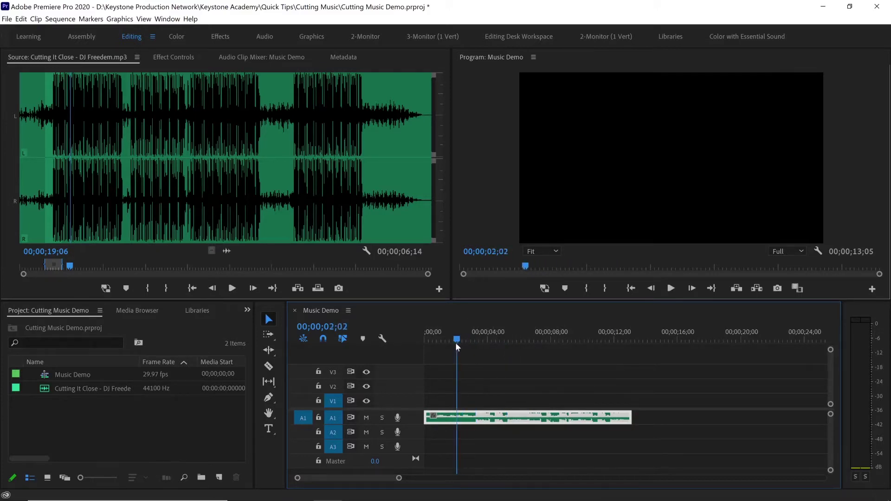
pyautogui.click(506, 378)
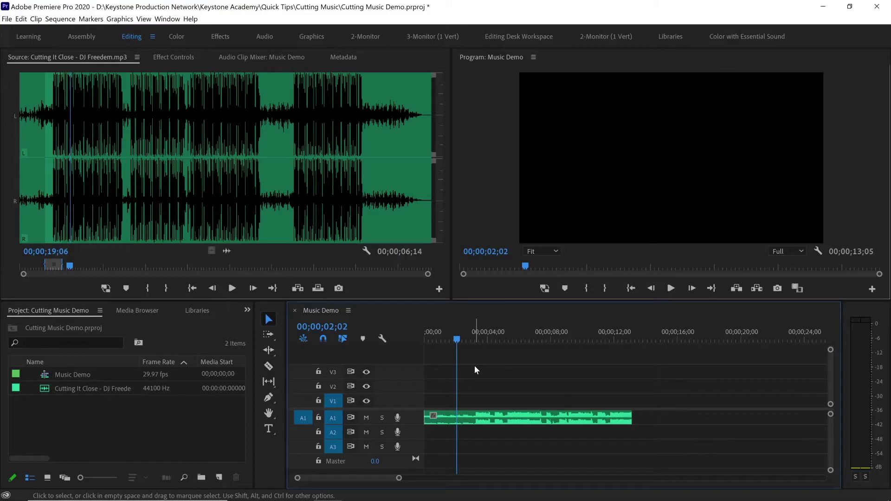
# Step: Play the sequence and trim the clip's end back to the playhead at 00;00;09;21
pyautogui.press('space')
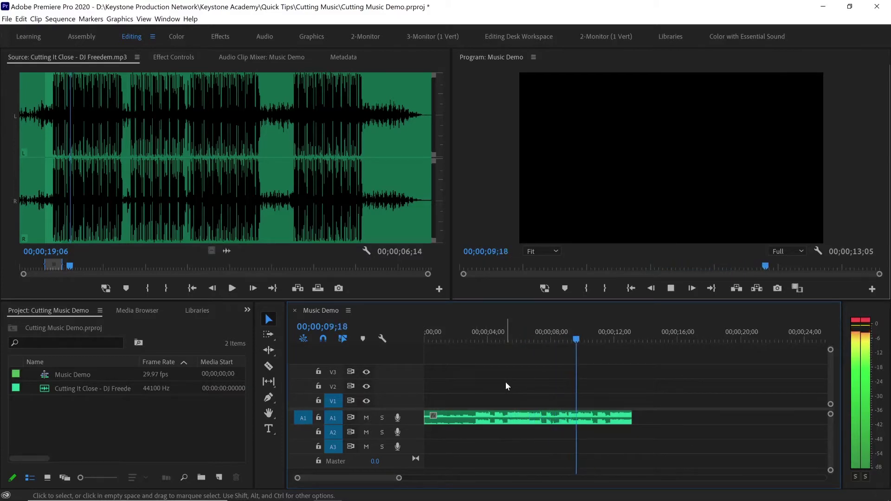
pyautogui.press('space')
pyautogui.press('d')
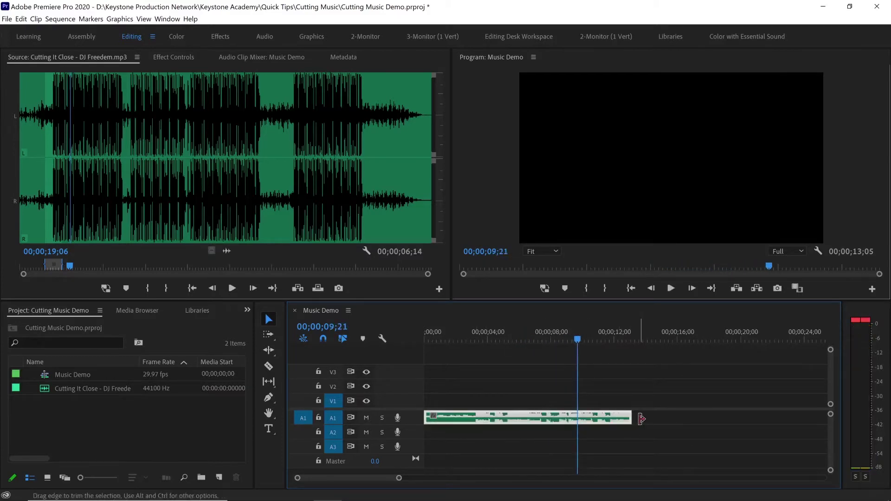
pyautogui.moveTo(641, 419); pyautogui.dragTo(579, 420)
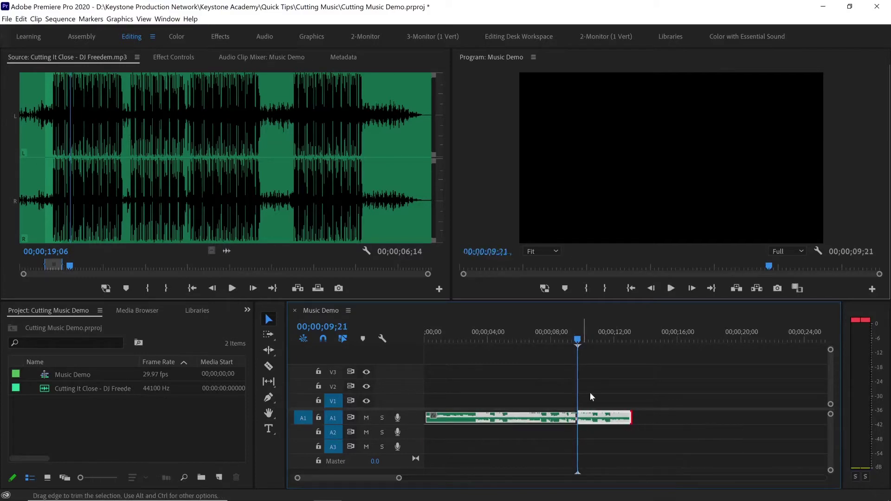
pyautogui.click(611, 386)
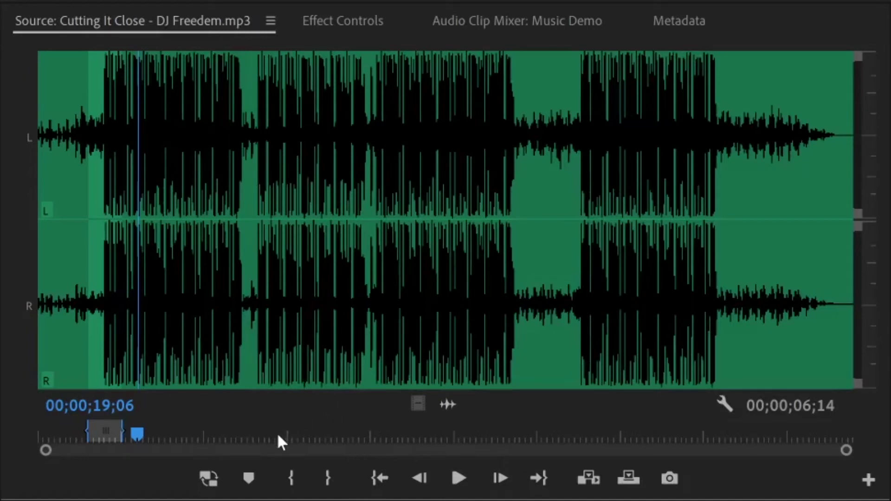
# Step: Audition later parts of the song around 1:20 and 1:32 in the Source Monitor
pyautogui.click(281, 436)
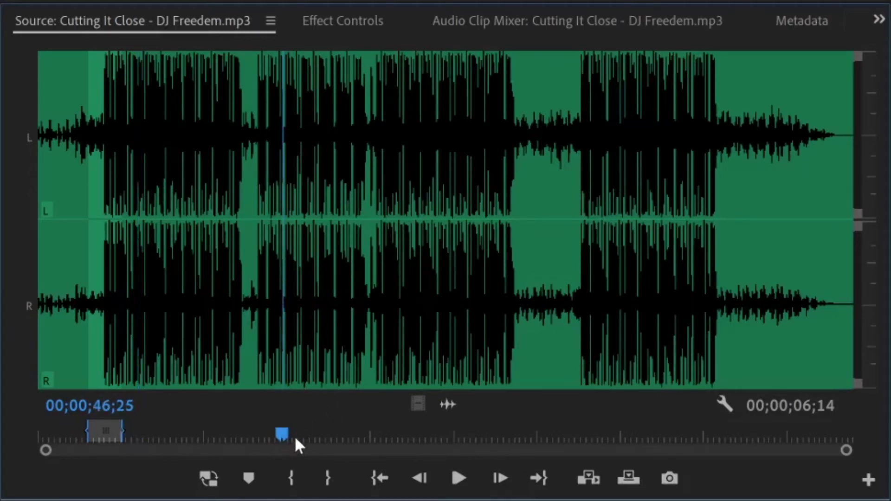
pyautogui.press('space')
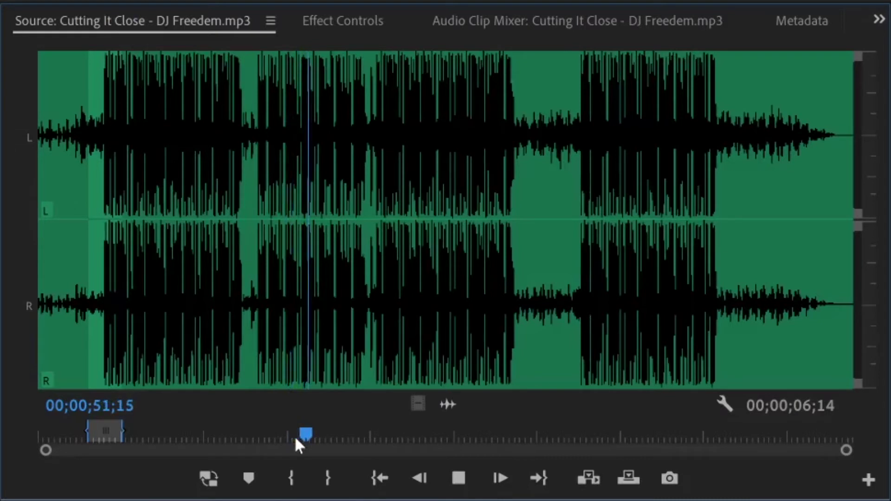
pyautogui.press('space')
pyautogui.click(524, 433)
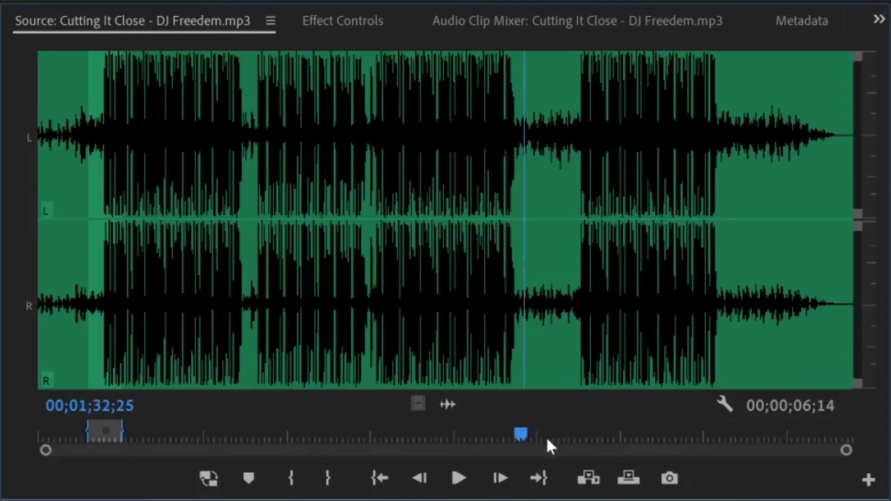
pyautogui.press('space')
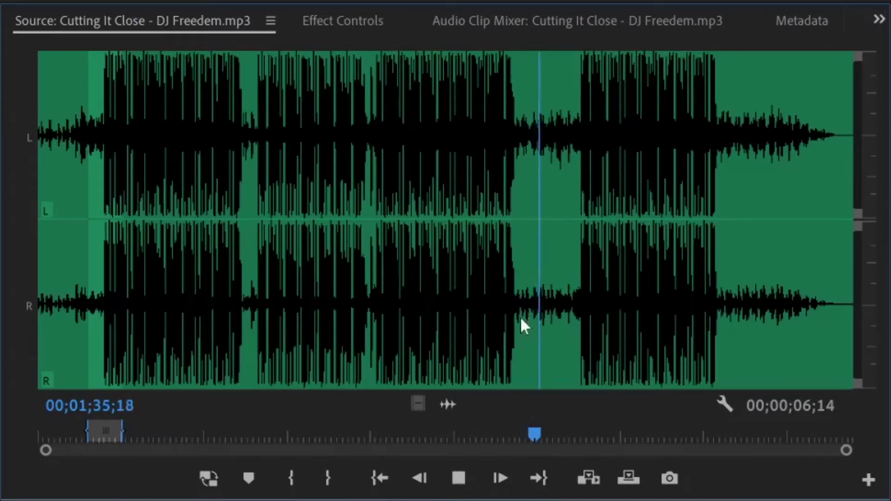
pyautogui.press('space')
# Step: Mark a 00;00;06;16 section starting around 00;01;29 with In and Out points
pyautogui.moveTo(448, 436); pyautogui.dragTo(453, 437)
pyautogui.press('space')
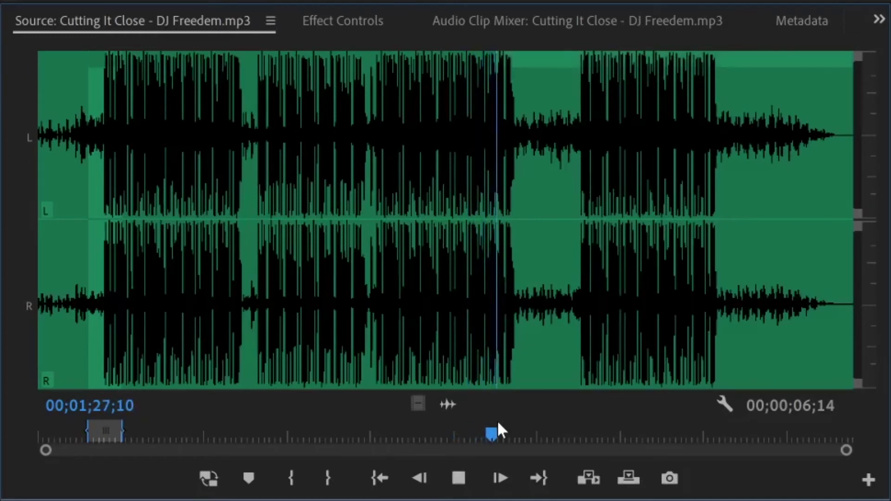
pyautogui.press('i')
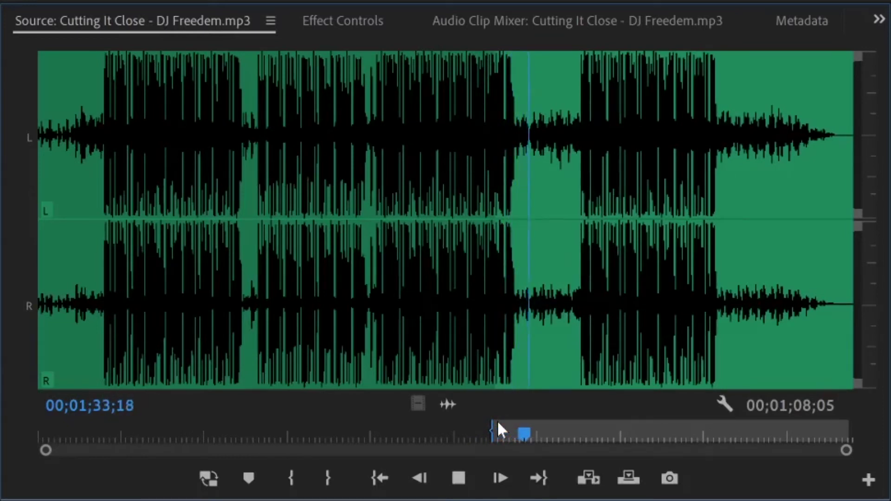
pyautogui.press('o')
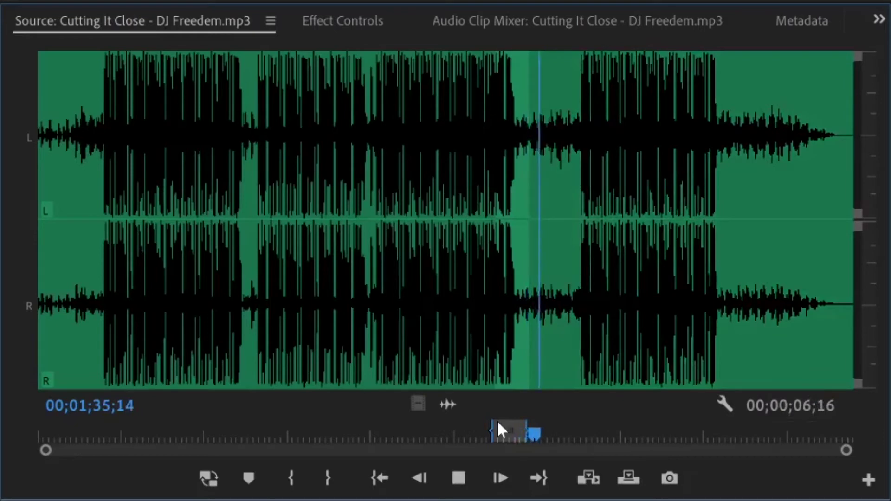
pyautogui.press('space')
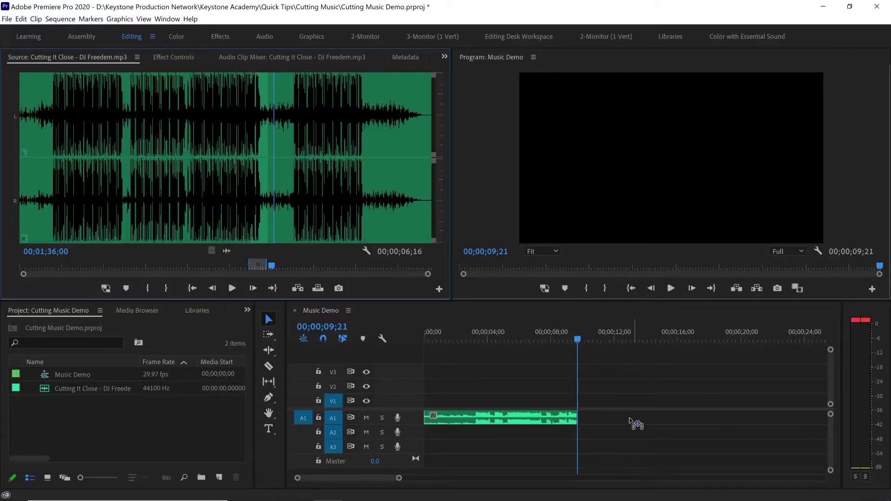
# Step: Add the second section right after the first on A1 and cue the source near 1:37
pyautogui.moveTo(635, 423); pyautogui.dragTo(578, 420)
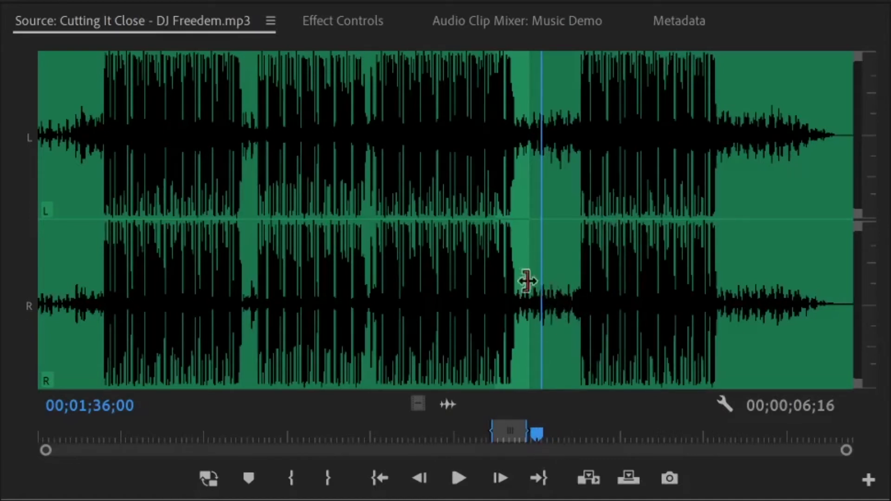
pyautogui.moveTo(544, 432); pyautogui.dragTo(564, 431)
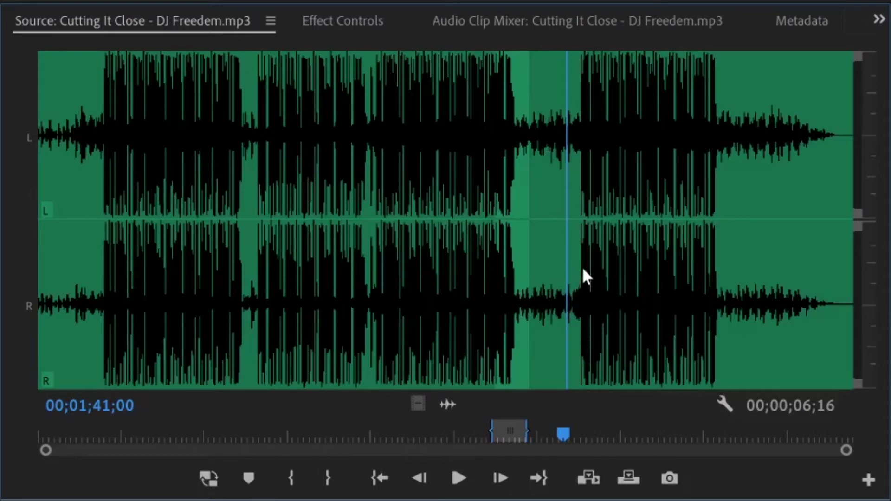
pyautogui.click(546, 442)
# Step: Mark a 00;00;06;13 third section from about 1:37 and add it after the A1 clips
pyautogui.press('space')
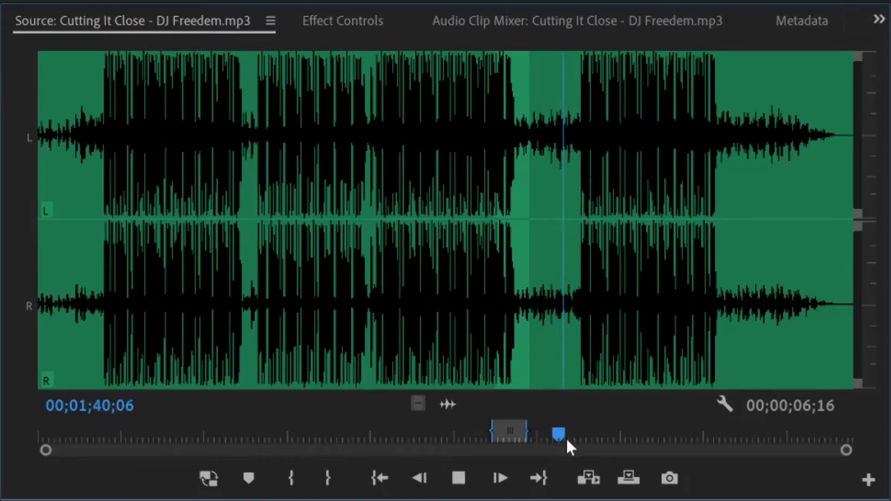
pyautogui.press('i')
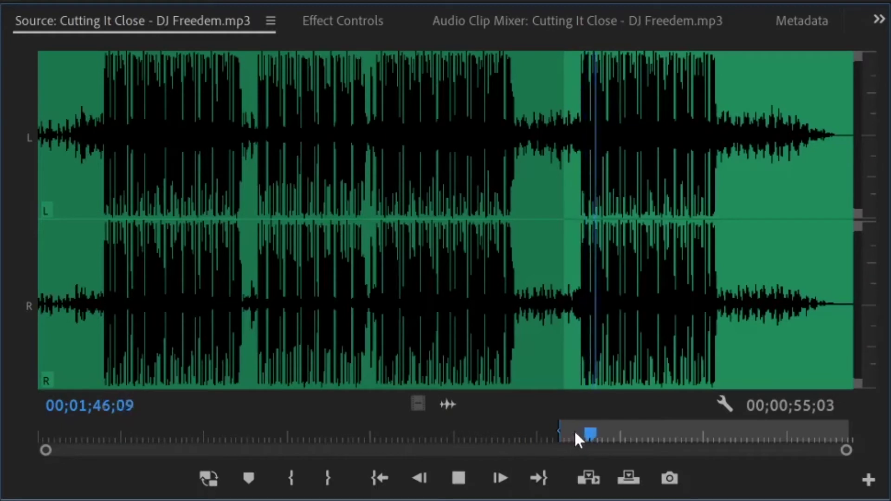
pyautogui.press('o')
pyautogui.press('space')
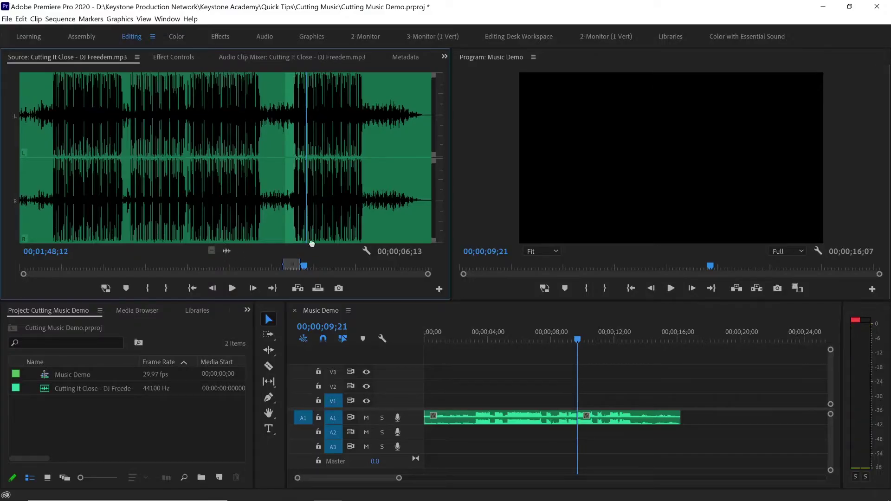
pyautogui.moveTo(709, 410); pyautogui.dragTo(686, 410)
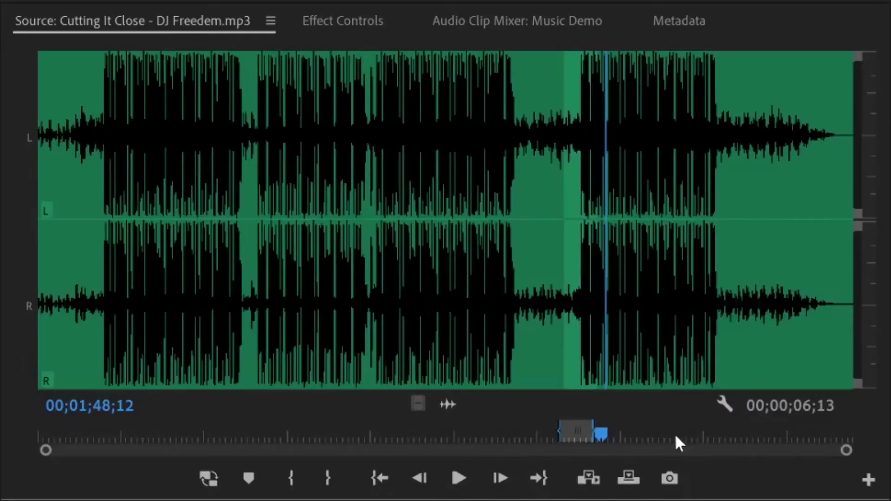
# Step: Mark a 00;00;06;18 section further into the song and add it to the end of A1
pyautogui.click(696, 439)
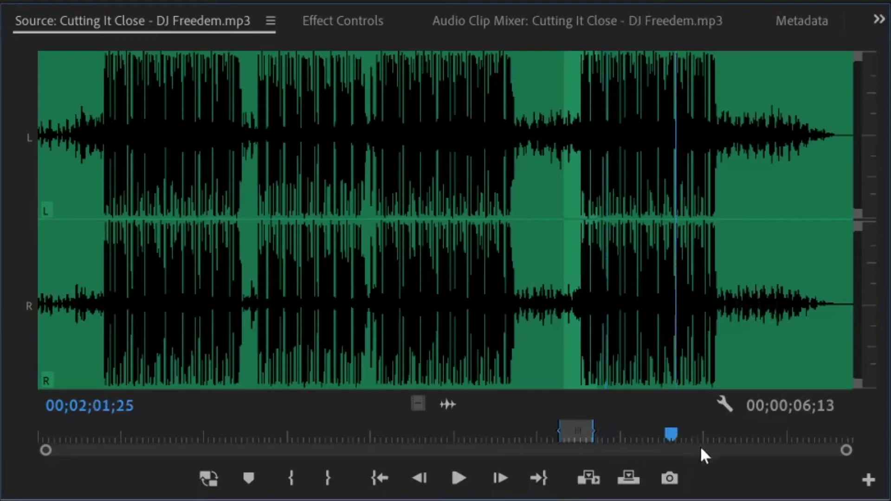
pyautogui.press('space')
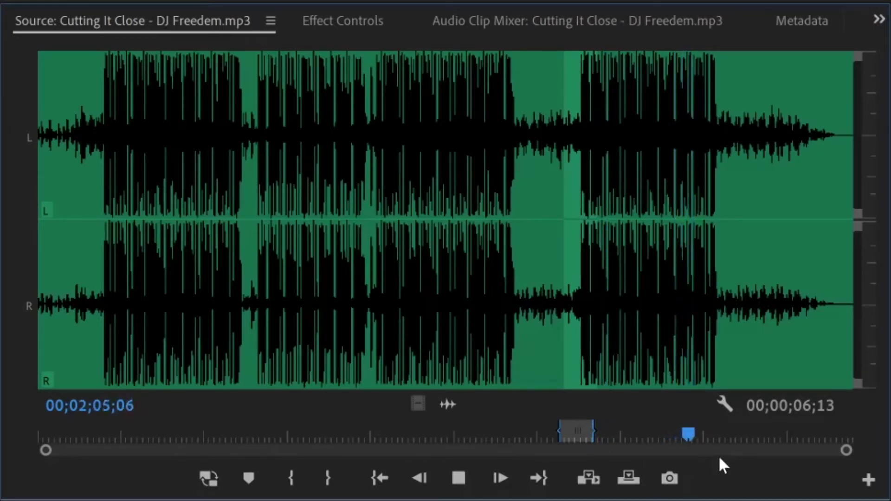
pyautogui.press('i')
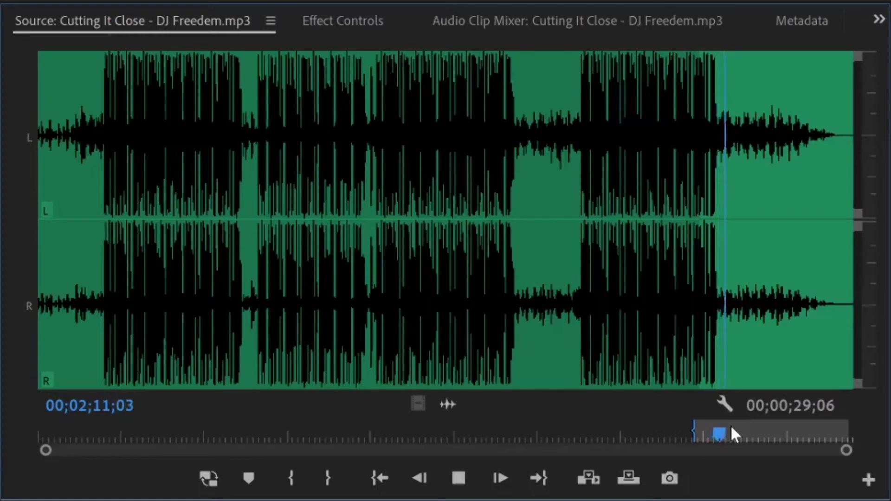
pyautogui.press('o')
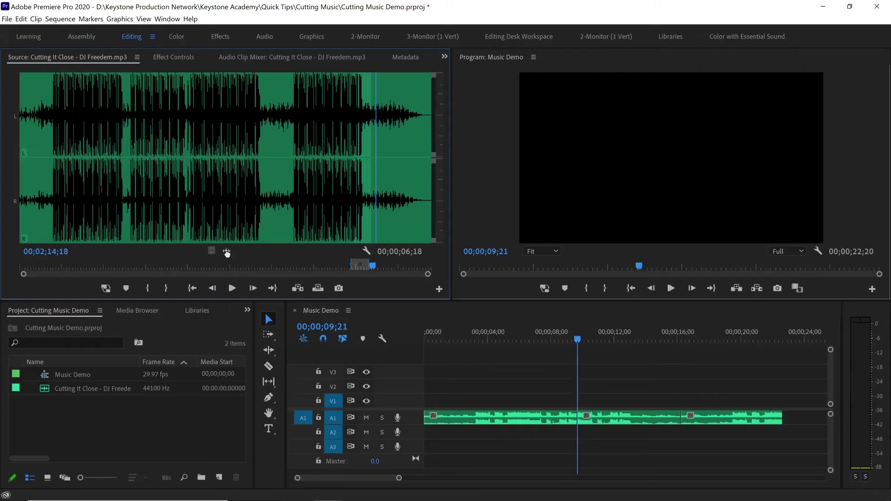
pyautogui.moveTo(791, 372); pyautogui.dragTo(791, 418)
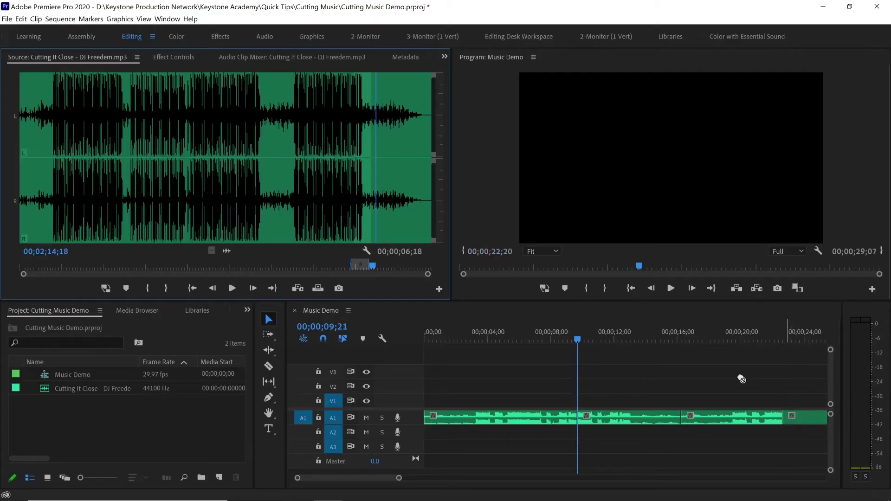
# Step: Fit the sequence to the timeline and preview its end from about 00;00;25;01
pyautogui.press('\\')
pyautogui.click(736, 342)
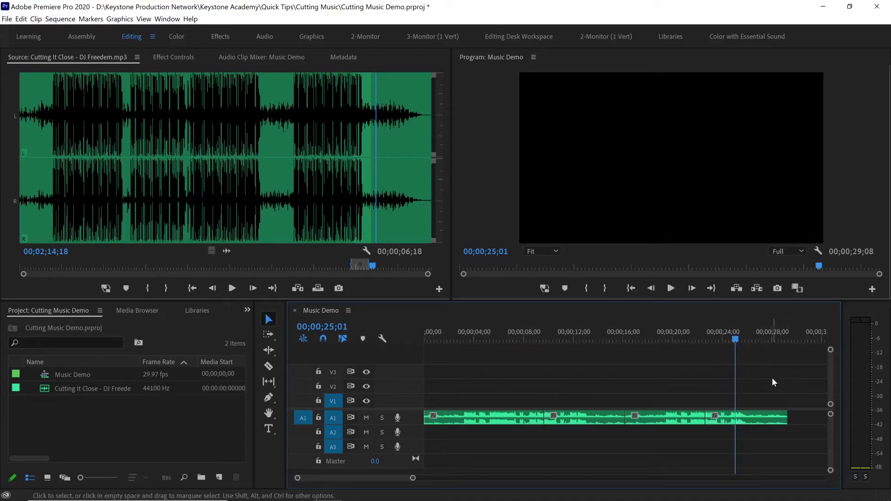
pyautogui.press('space')
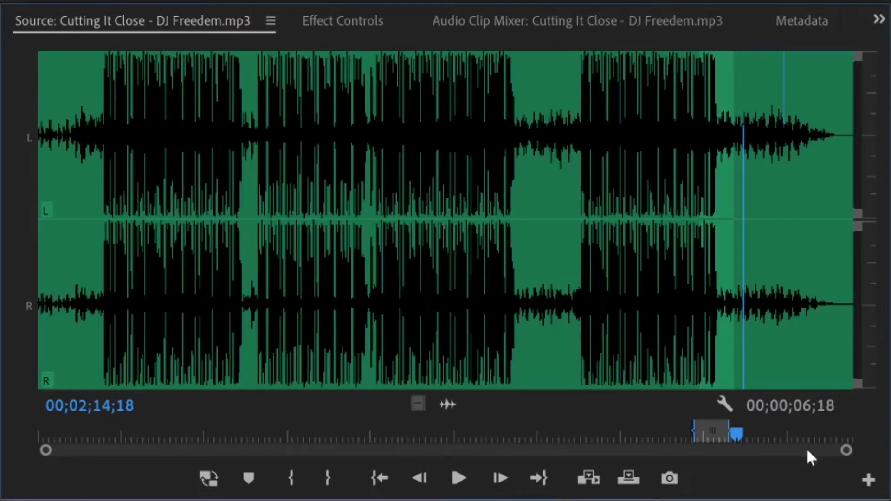
# Step: Mark a 00;00;03;17 closing section at the song's end, add it to A1, and fit the timeline
pyautogui.click(397, 267)
pyautogui.click(766, 436)
pyautogui.press('space')
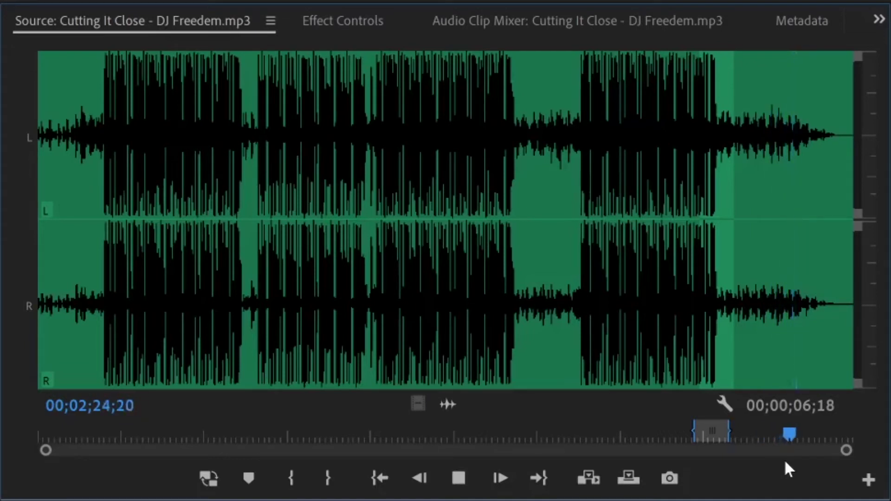
pyautogui.press('i')
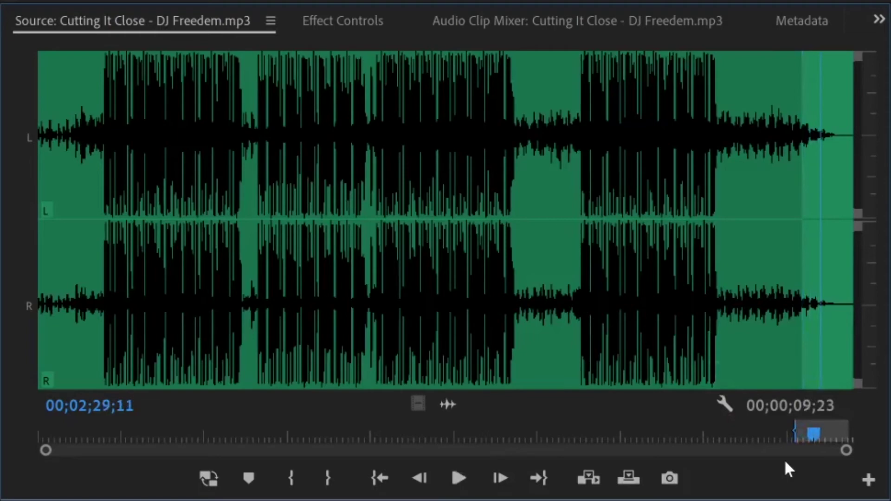
pyautogui.press('o')
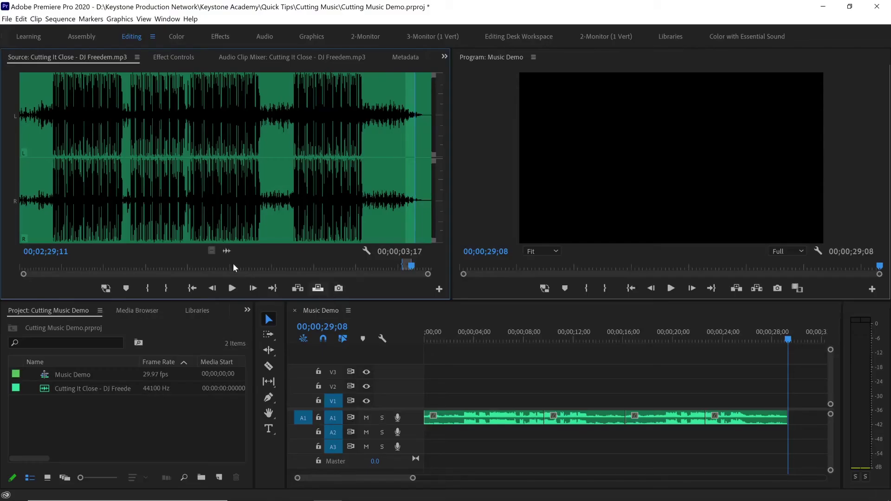
pyautogui.moveTo(807, 420); pyautogui.dragTo(799, 419)
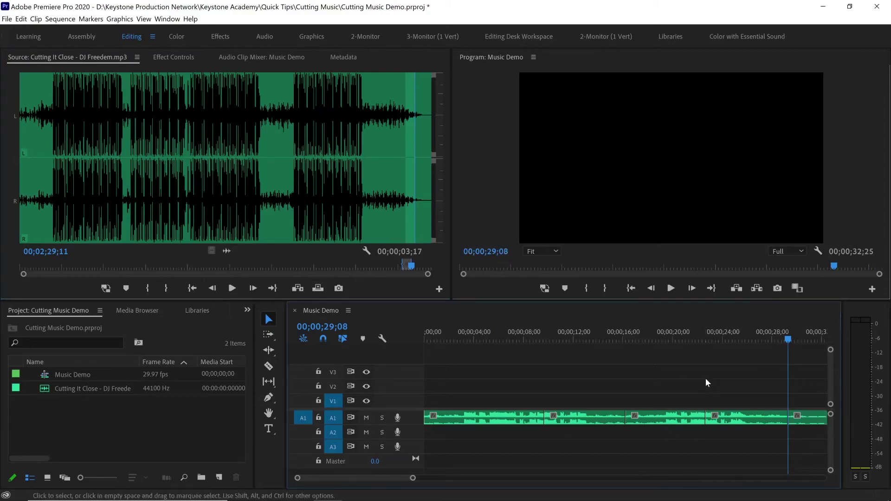
pyautogui.press('\\')
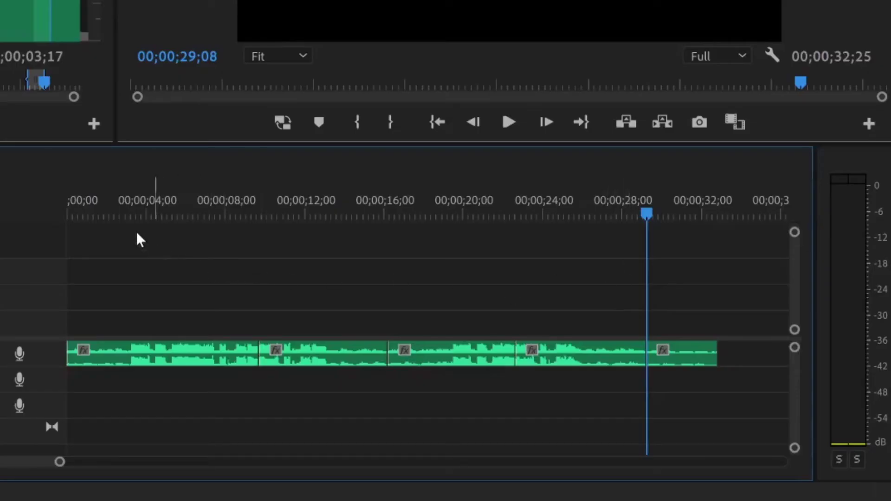
pyautogui.click(102, 213)
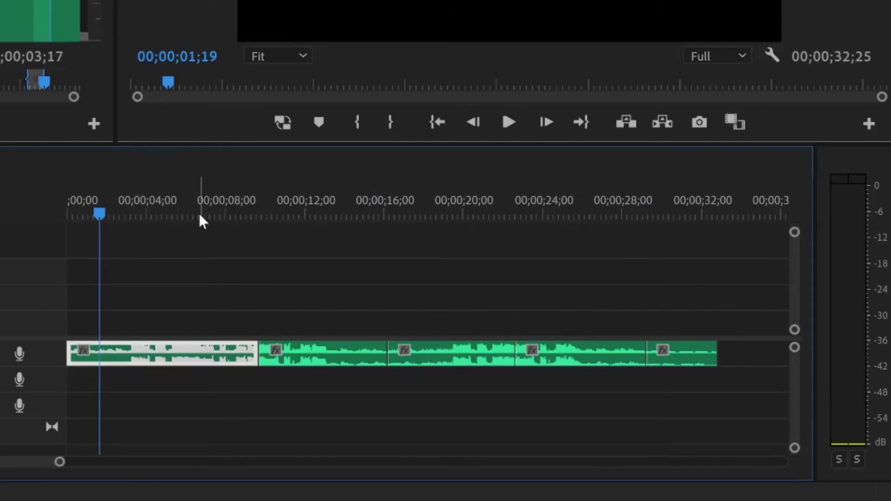
pyautogui.press('Home')
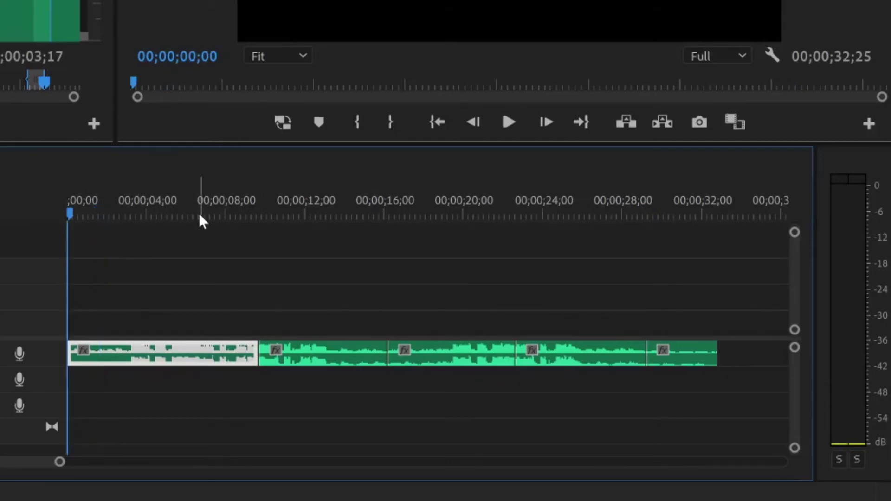
pyautogui.click(187, 257)
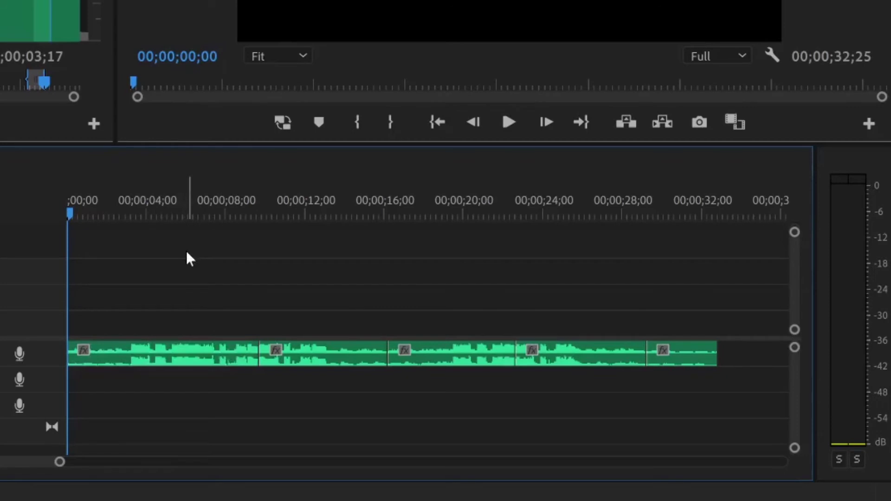
pyautogui.press('space')
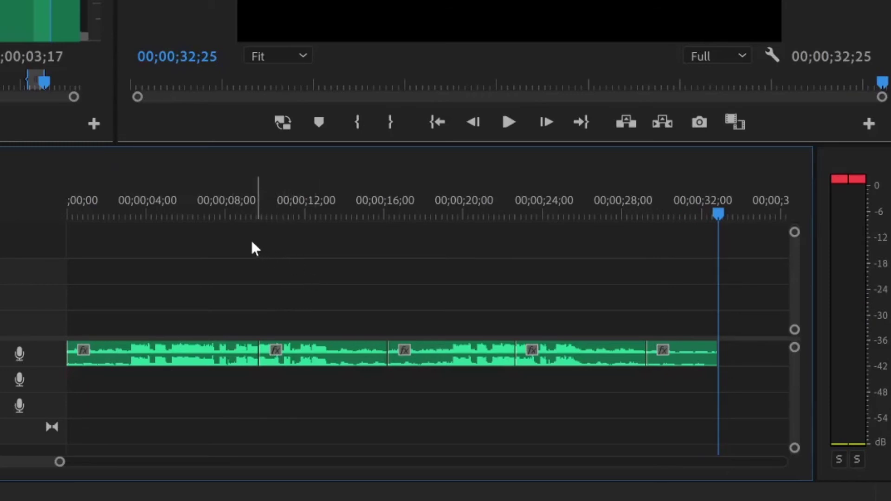
# Step: Zoom in on the first cut, play across it from 00;00;07;19, and select the edit point
pyautogui.click(255, 215)
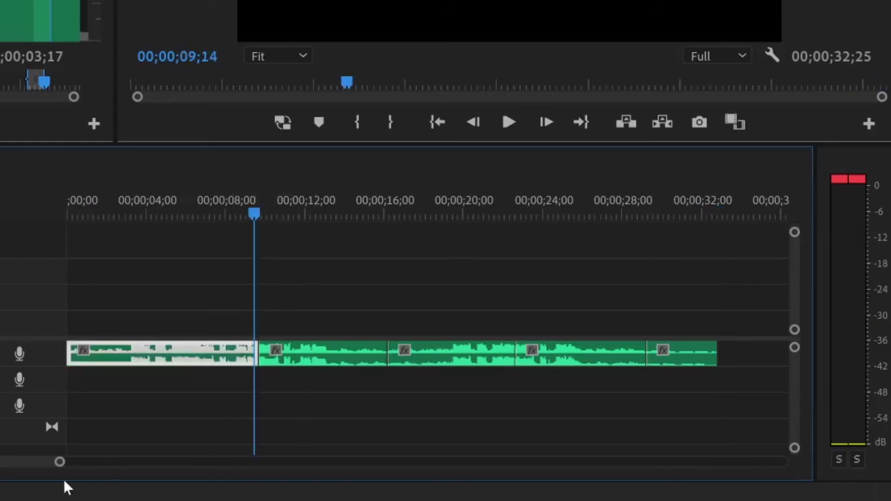
pyautogui.press('=')
pyautogui.press('=')
pyautogui.press('=')
pyautogui.press('=')
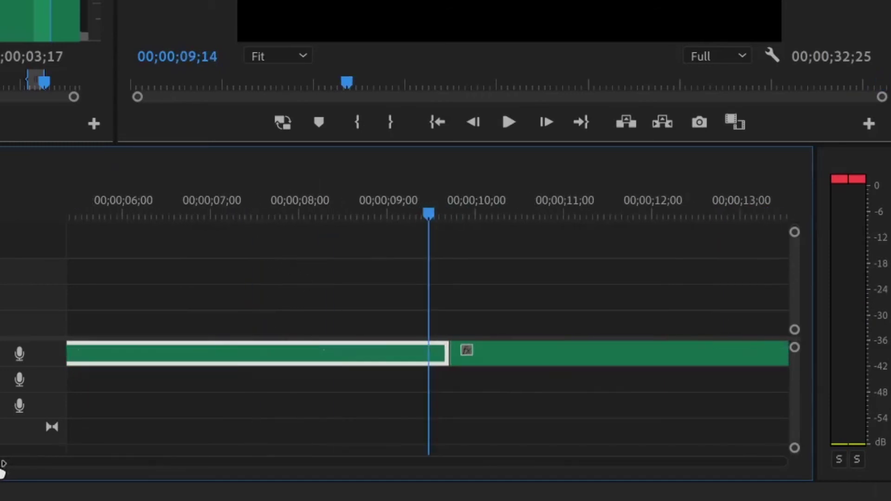
pyautogui.click(508, 276)
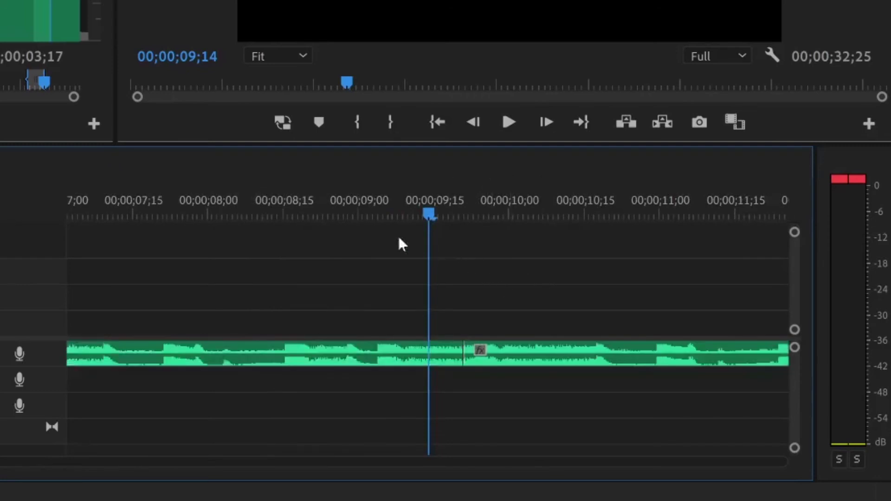
pyautogui.click(153, 215)
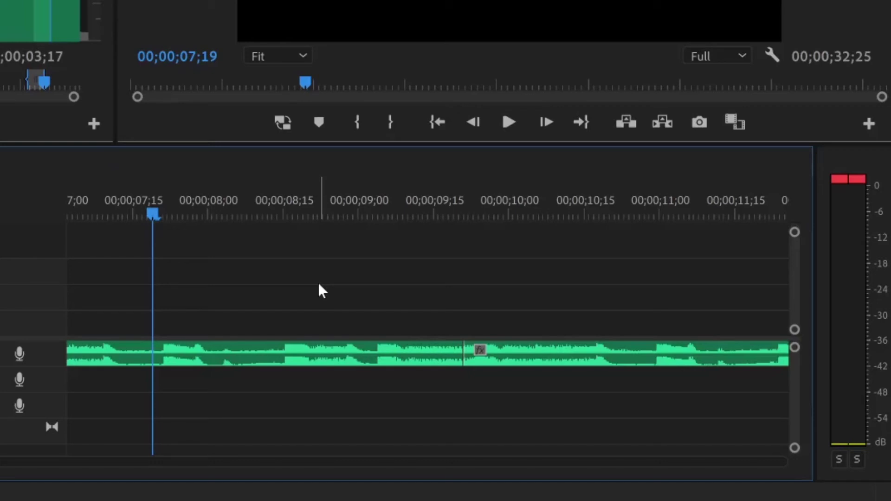
pyautogui.press('space')
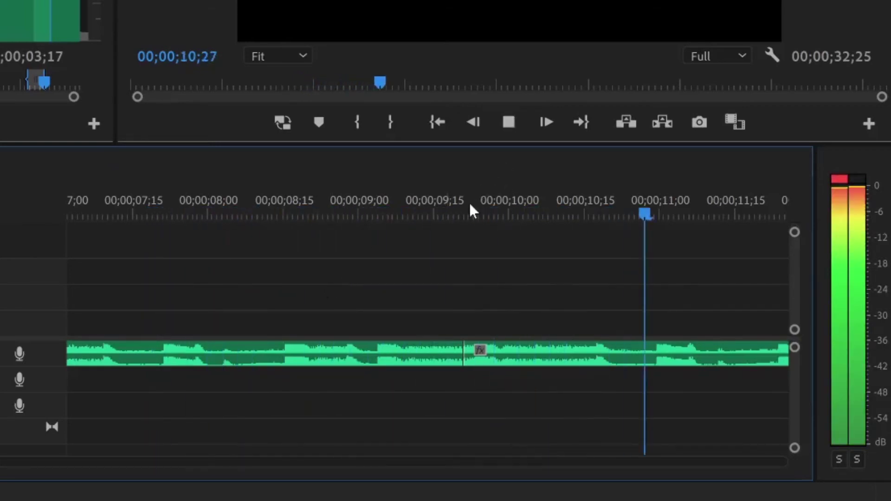
pyautogui.click(462, 215)
pyautogui.press('-')
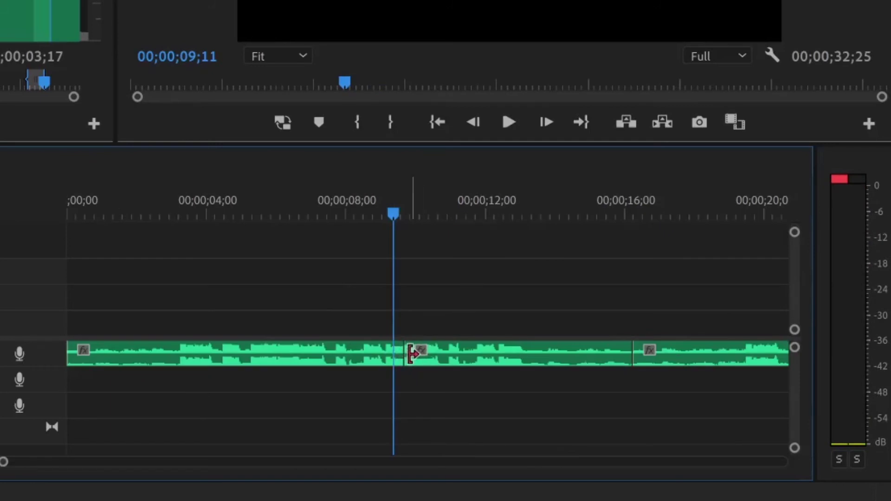
pyautogui.rightClick(408, 356)
pyautogui.click(468, 468)
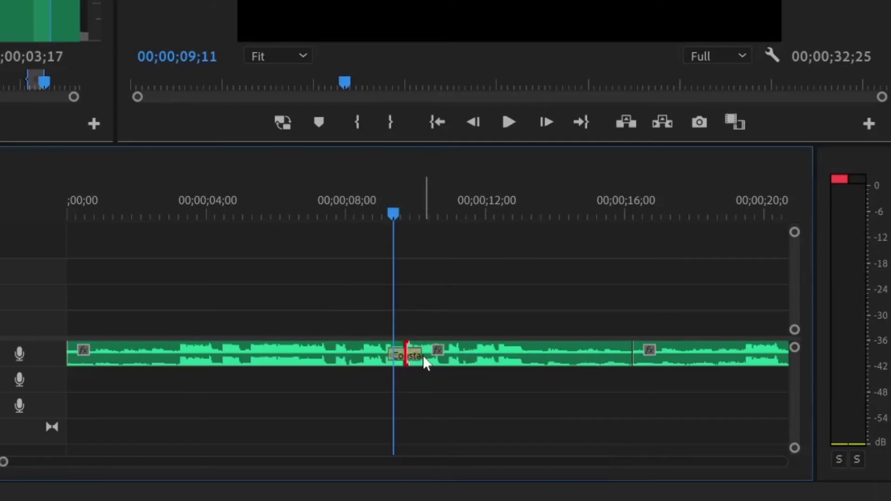
pyautogui.moveTo(414, 355)
pyautogui.mouseDown()
pyautogui.moveTo(398, 358)
pyautogui.moveTo(411, 348)
pyautogui.mouseUp()
pyautogui.click(354, 214)
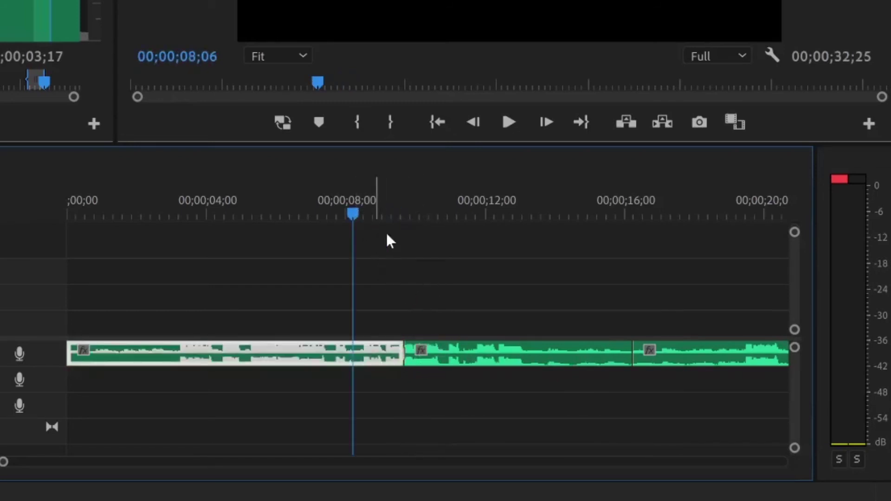
pyautogui.press('space')
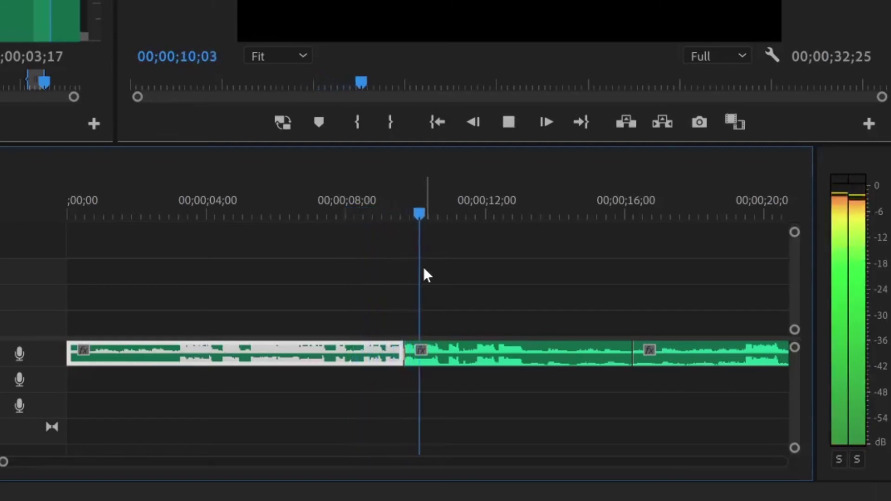
pyautogui.press('space')
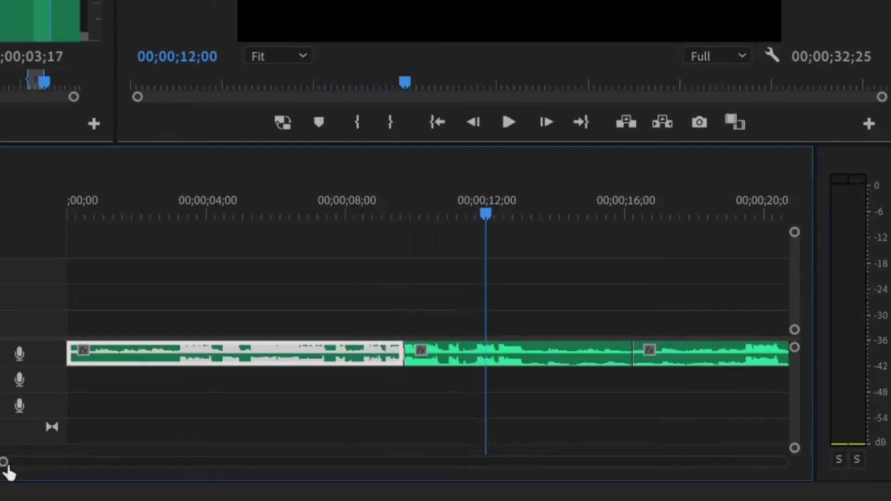
pyautogui.press('=')
pyautogui.press('=')
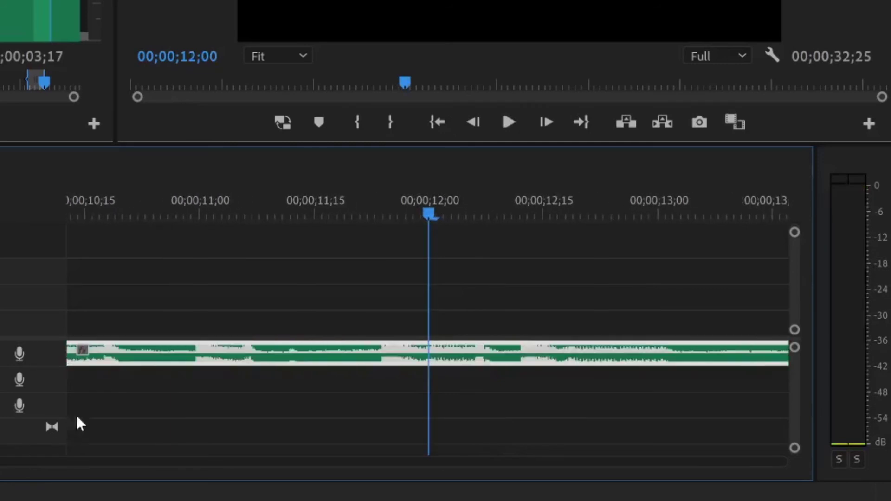
pyautogui.hotkey('ctrl', 'shift', 'a')
pyautogui.hscroll(-15, 427, 324)
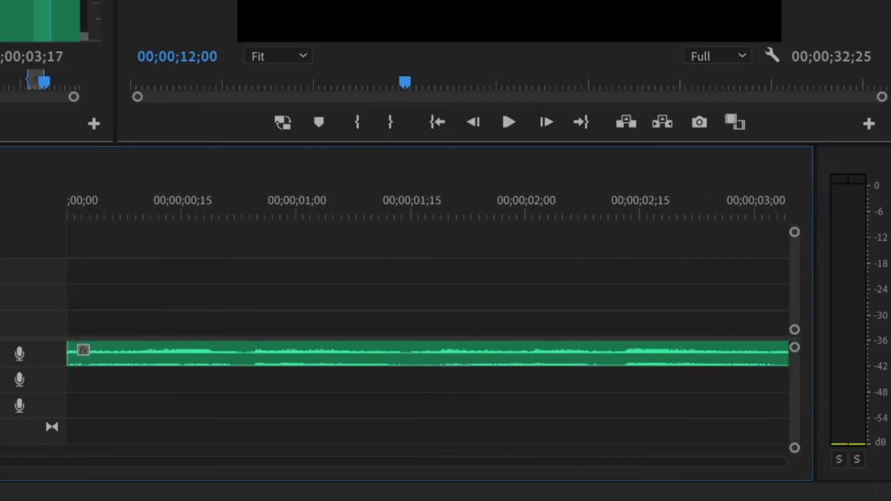
pyautogui.hscroll(15, 427, 325)
pyautogui.press('Up')
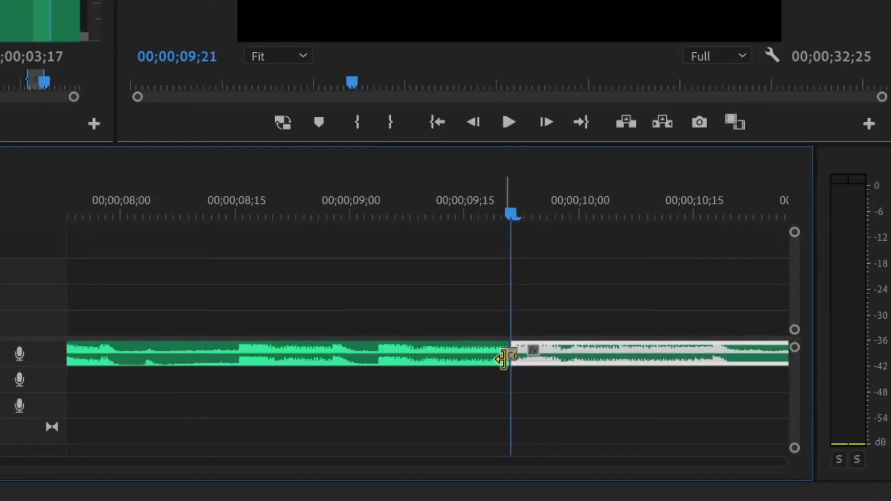
# Step: Trim one frame off the first clip's end and play back across the cut from 7;24
pyautogui.moveTo(503, 358); pyautogui.dragTo(501, 360)
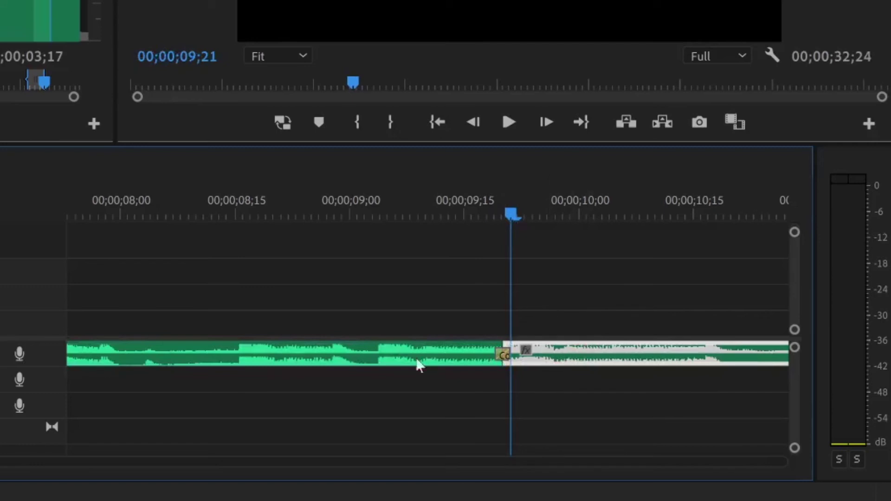
pyautogui.press('-')
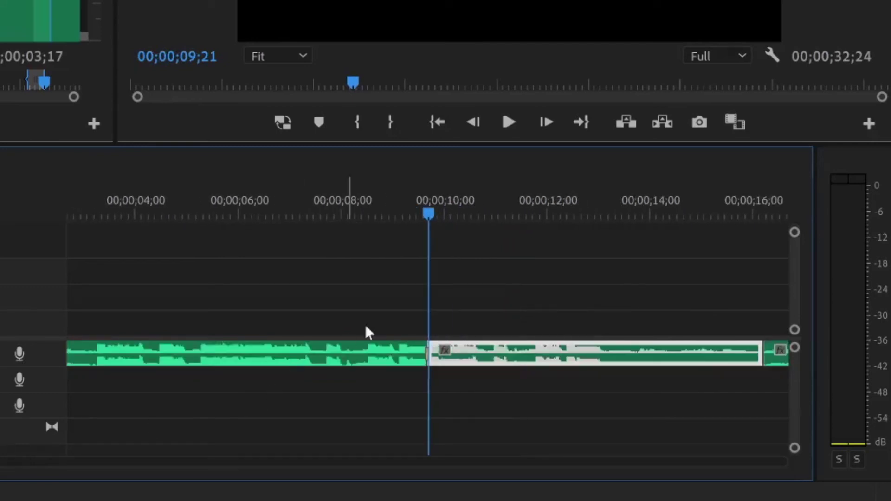
pyautogui.click(332, 213)
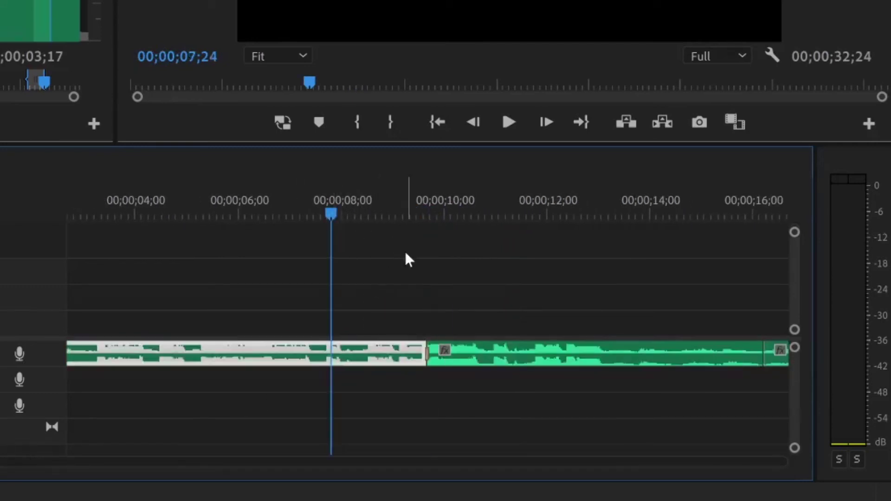
pyautogui.click(465, 269)
pyautogui.press('space')
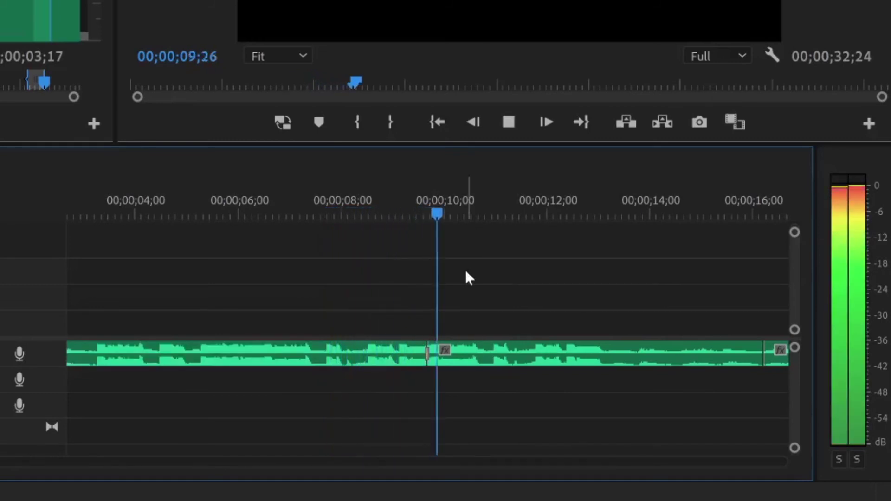
pyautogui.click(469, 353)
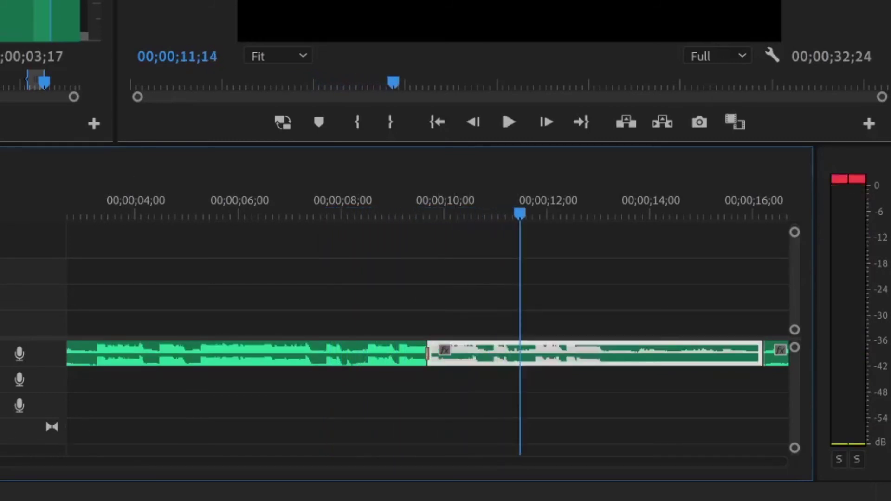
pyautogui.scroll(-5, 66, 462)
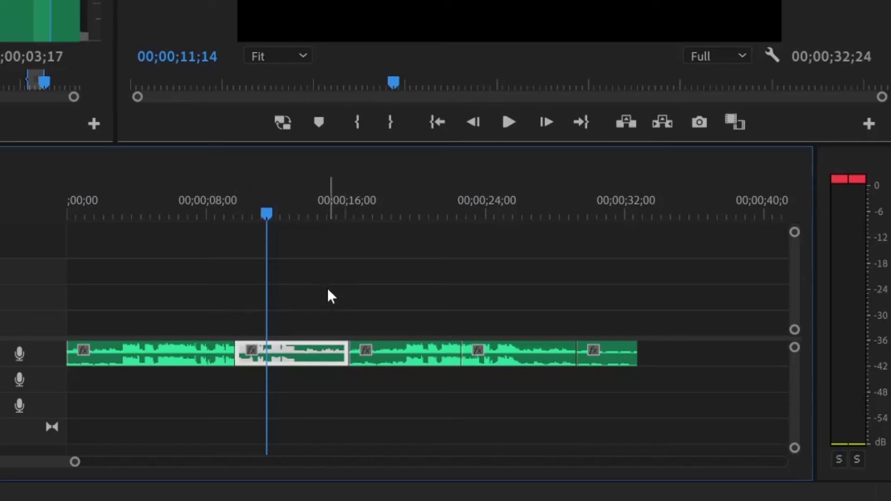
# Step: Play the sequence from 13;06, then bring up edit options for the last cut
pyautogui.click(299, 216)
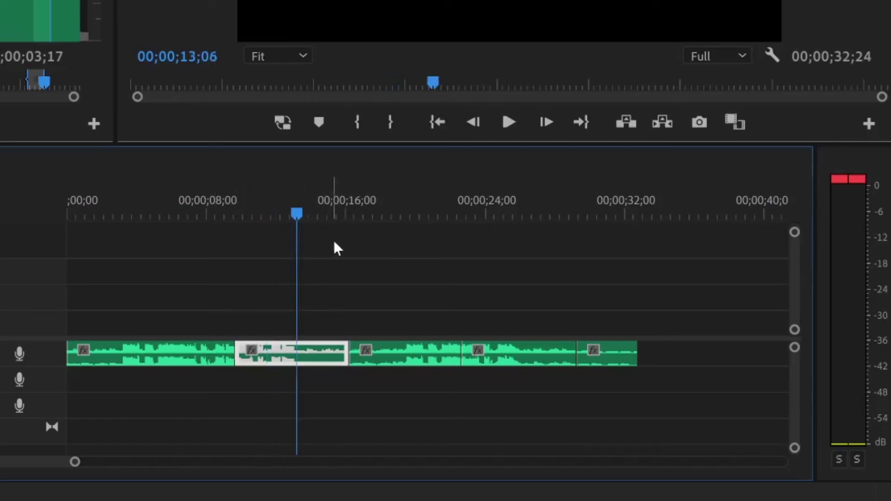
pyautogui.press('space')
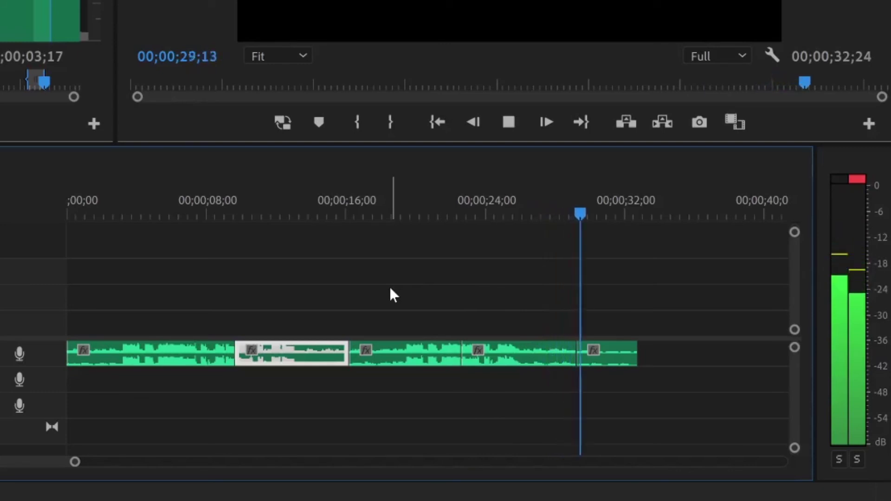
pyautogui.click(605, 349)
pyautogui.press('space')
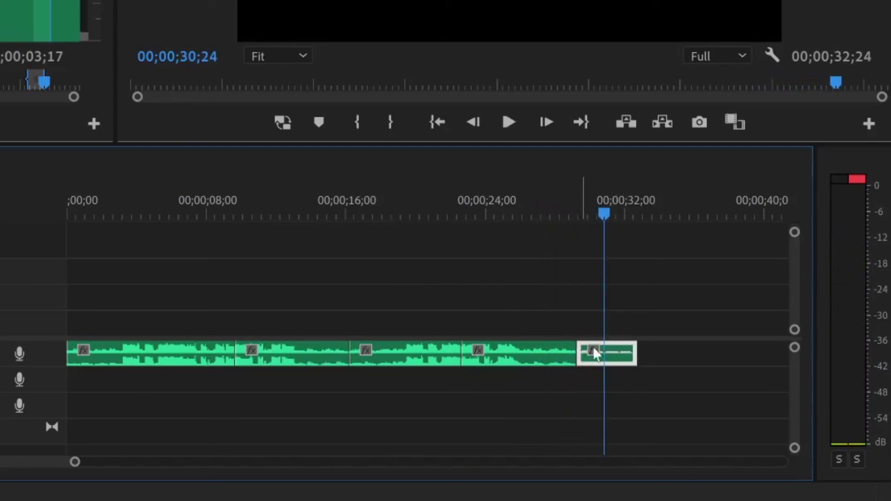
pyautogui.click(579, 322)
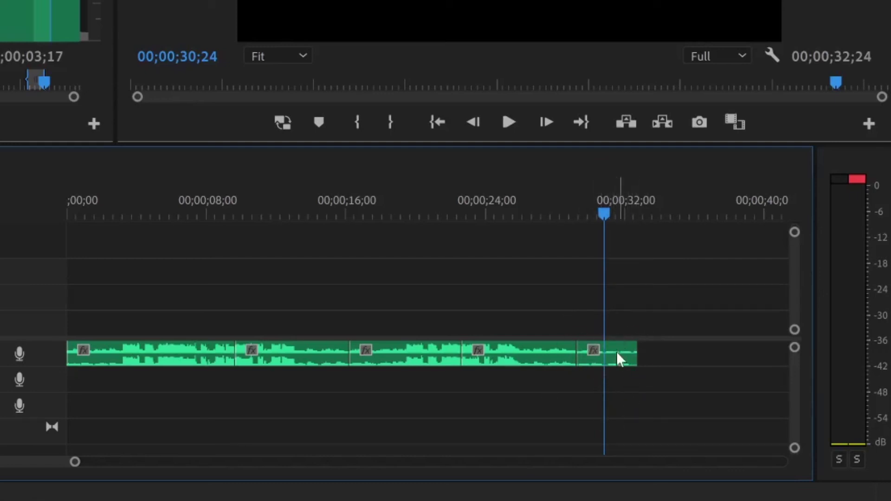
pyautogui.rightClick(581, 361)
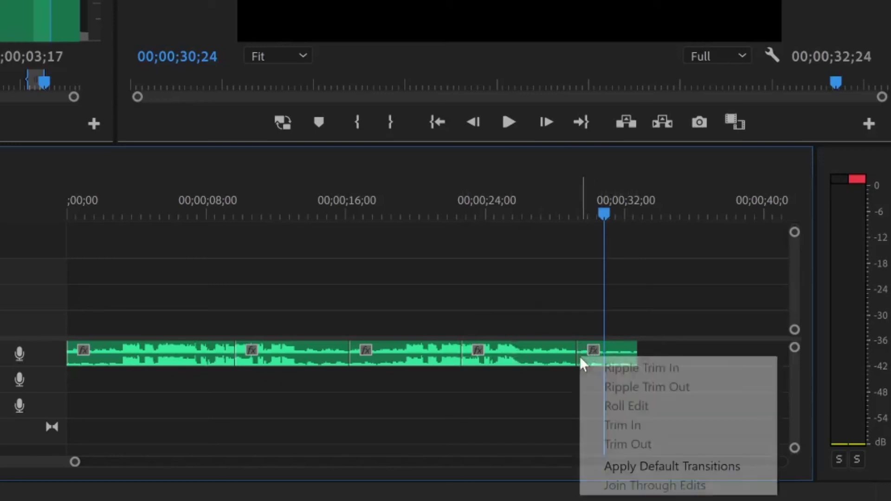
# Step: Add the default crossfade at the fourth-to-fifth clip cut and play it back from 26;24 to 31;10
pyautogui.click(642, 467)
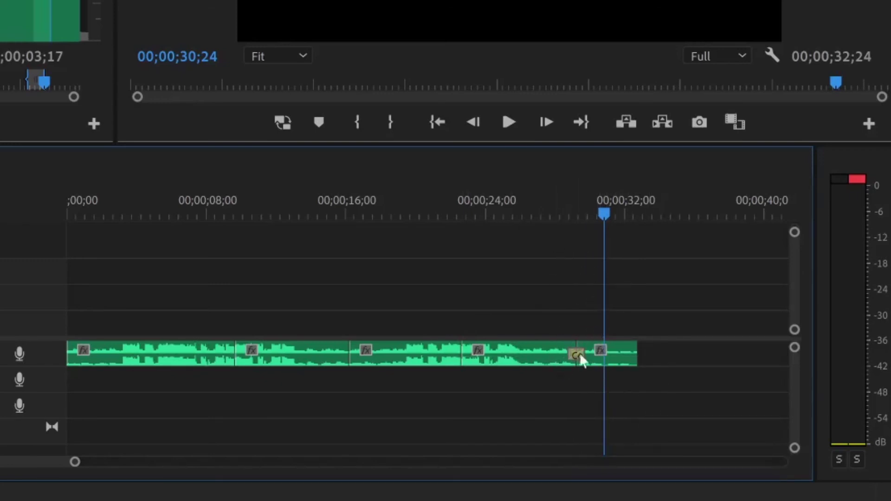
pyautogui.click(535, 214)
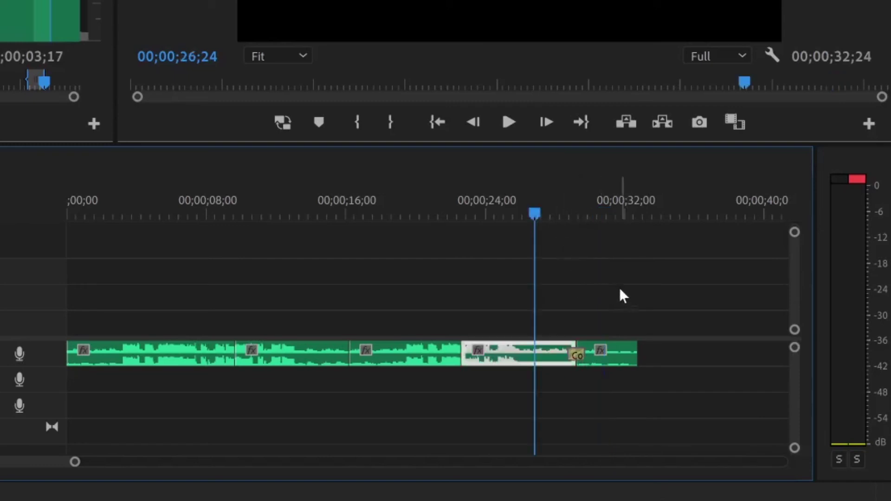
pyautogui.press('space')
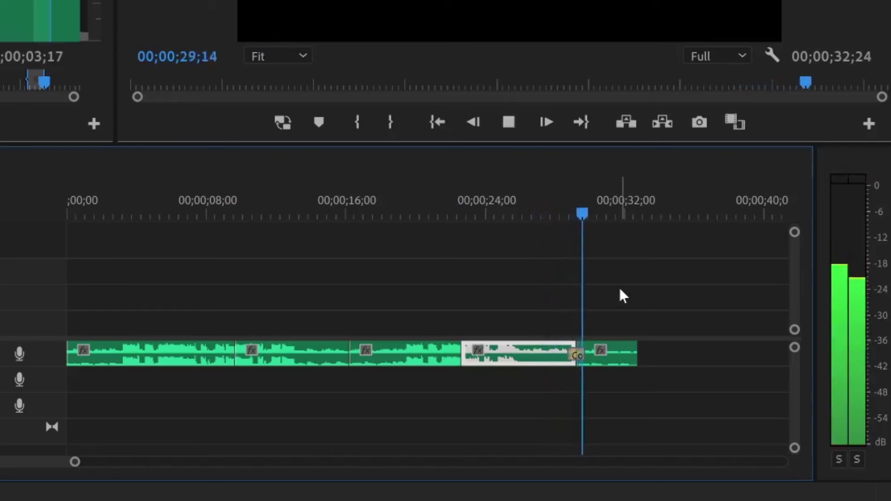
pyautogui.press('space')
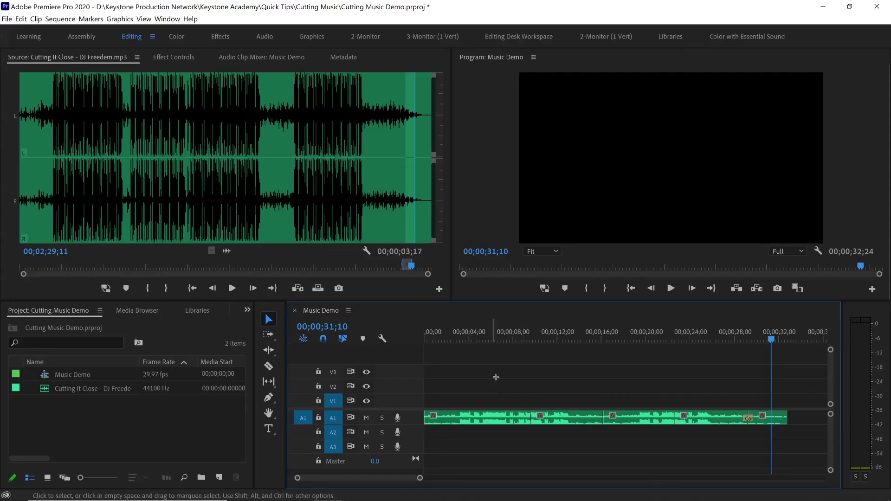
# Step: Lower the gain of the first four A1 clips by -2 dB
pyautogui.moveTo(188, 280); pyautogui.dragTo(532, 402)
pyautogui.moveTo(687, 444); pyautogui.dragTo(717, 456)
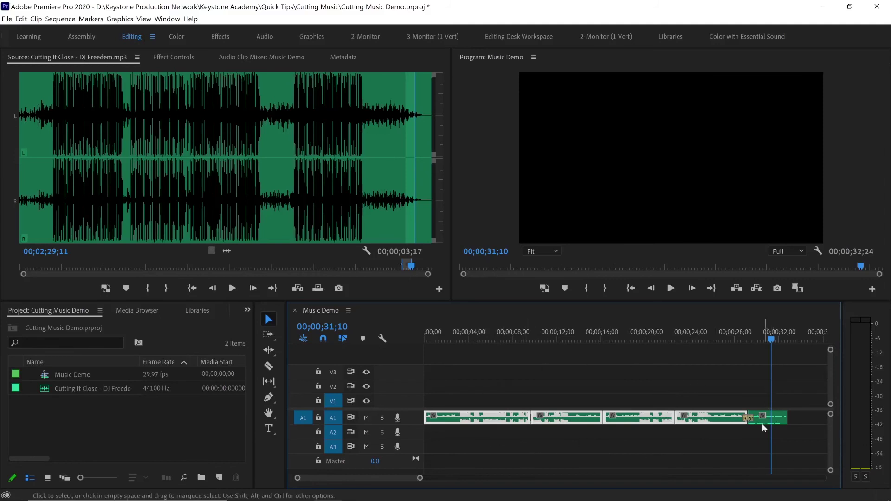
pyautogui.press('g')
pyautogui.write('-2')
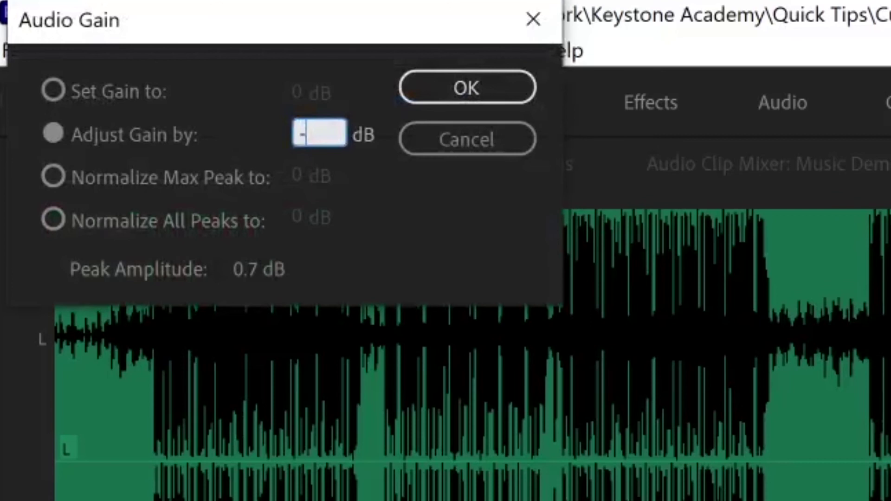
pyautogui.click(515, 100)
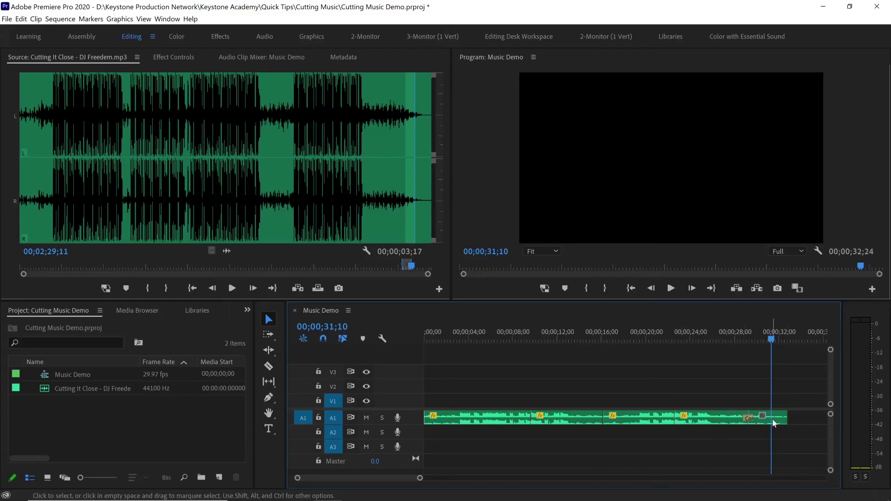
# Step: Boost the last A1 clip's gain by 2 dB
pyautogui.click(778, 419)
pyautogui.press('g')
pyautogui.write('2')
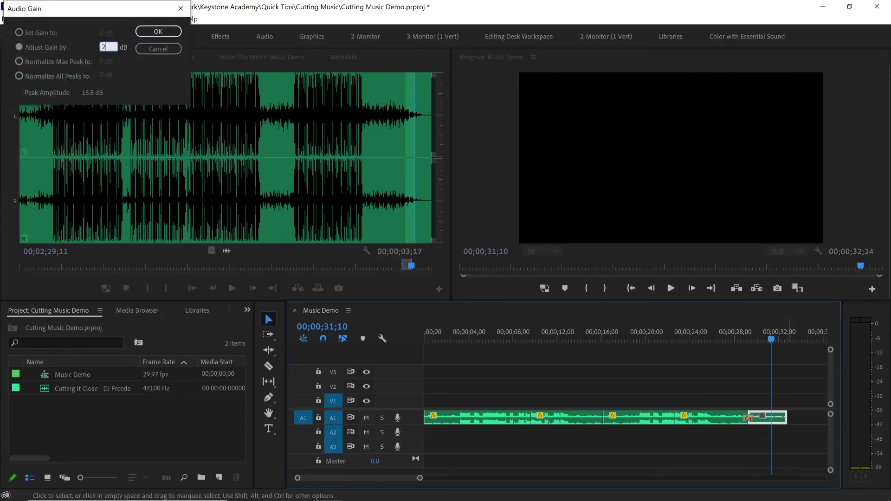
pyautogui.press('Return')
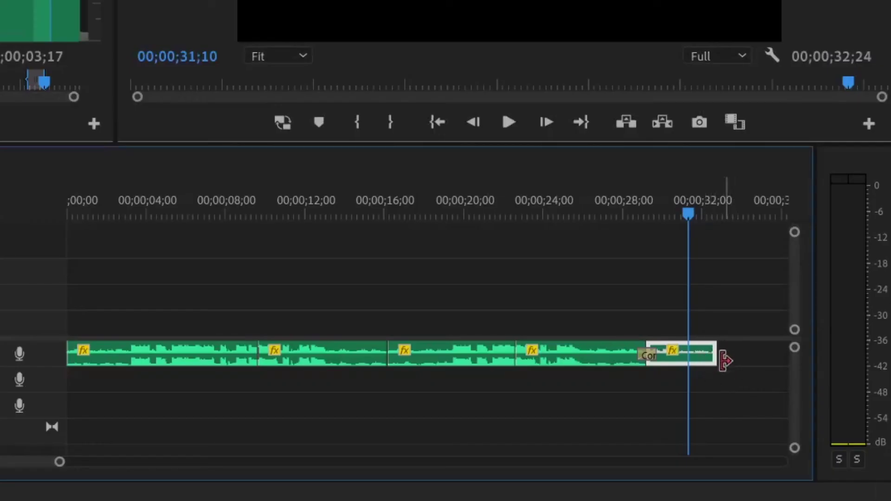
# Step: Add the default Constant Power fade-out to the last clip's end and return the playhead to the sequence start
pyautogui.rightClick(717, 358)
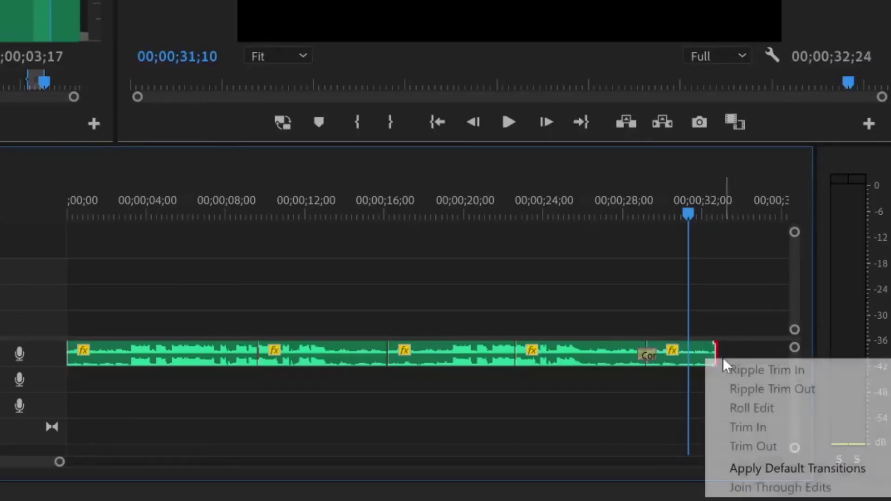
pyautogui.click(768, 469)
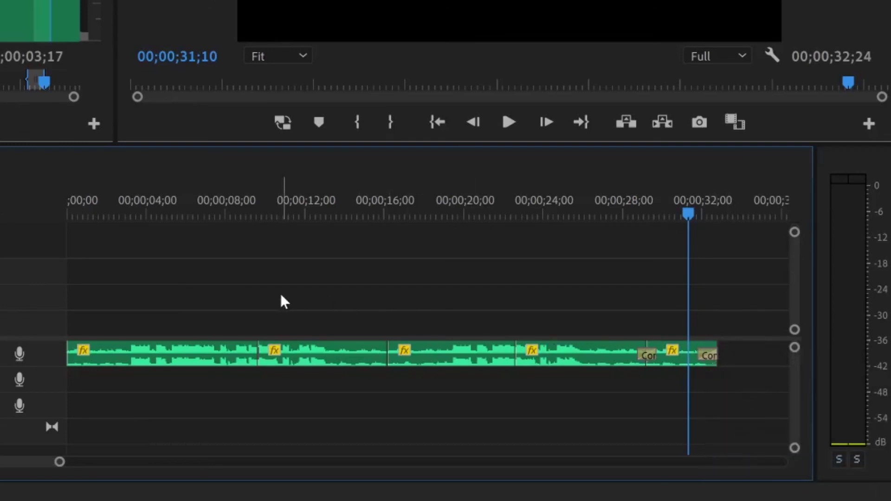
pyautogui.press('Home')
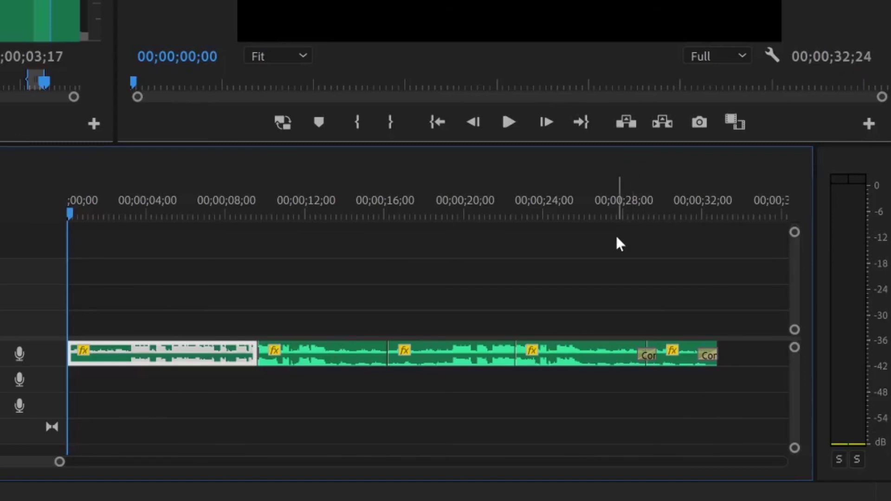